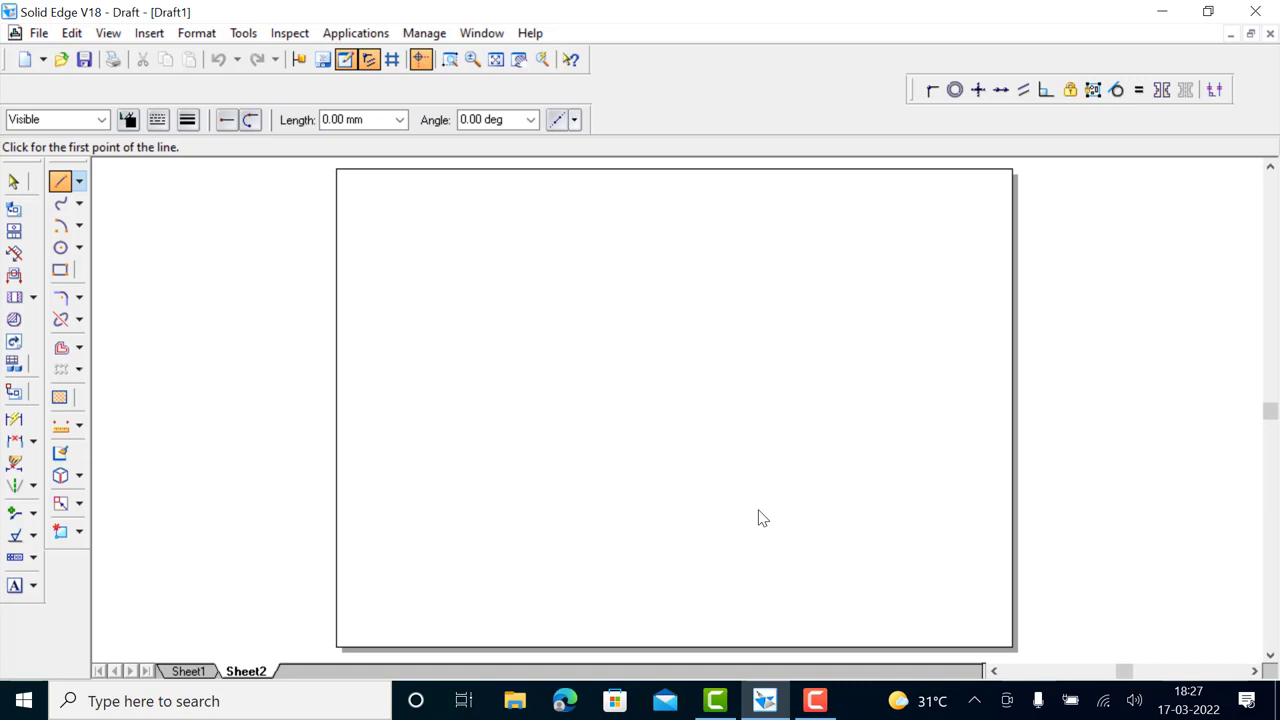
Step: Restart the Line tool with the Normal line style
key("Tab")
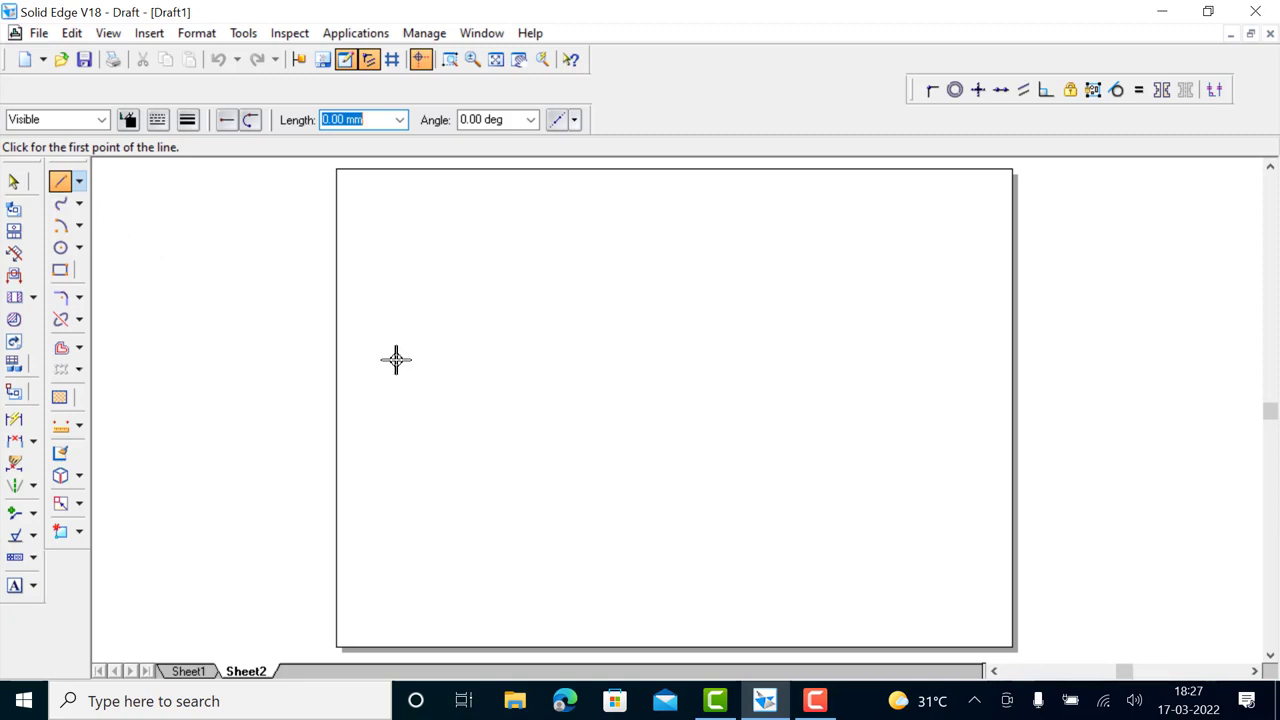
left_click(646, 526)
key("Escape")
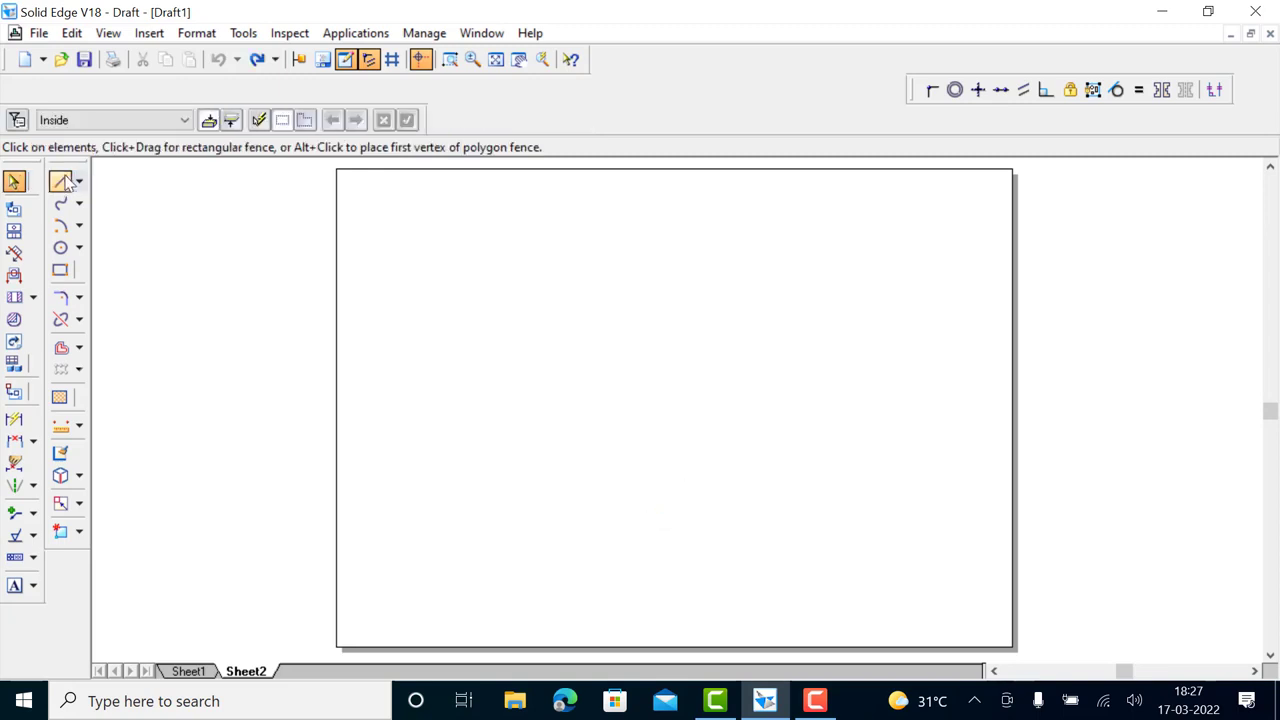
left_click(60, 181)
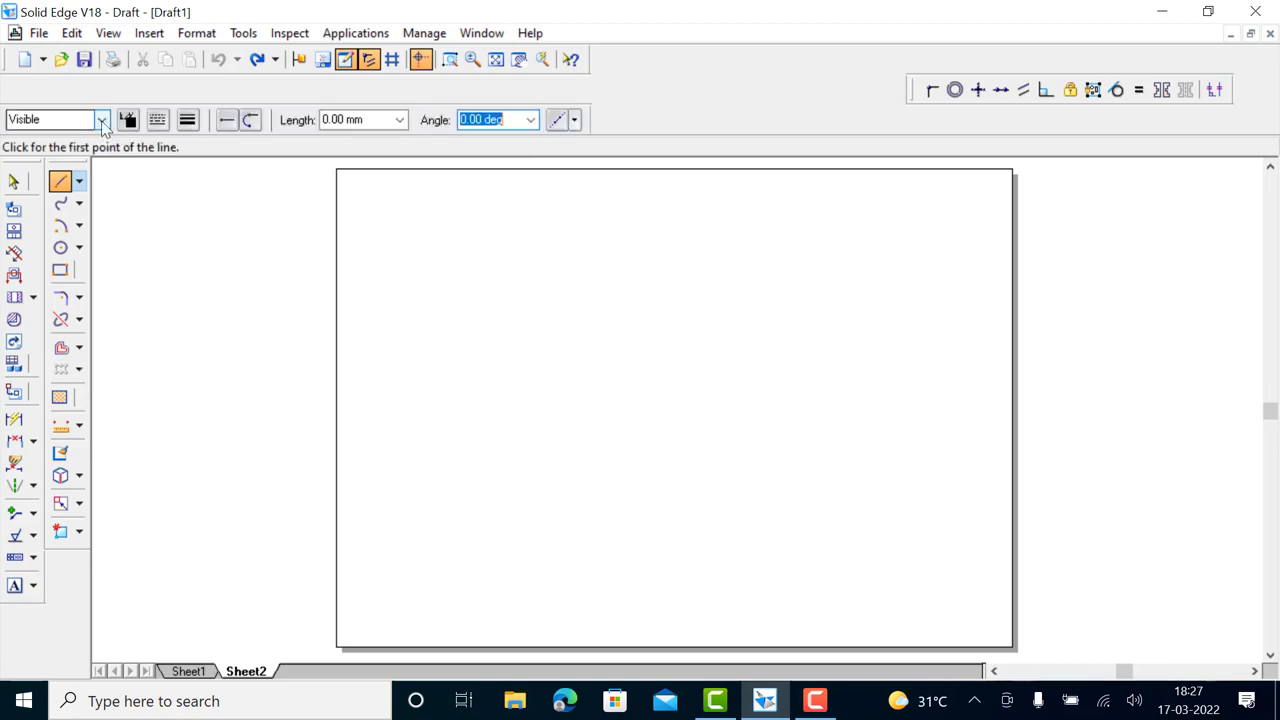
left_click(101, 120)
left_click(30, 203)
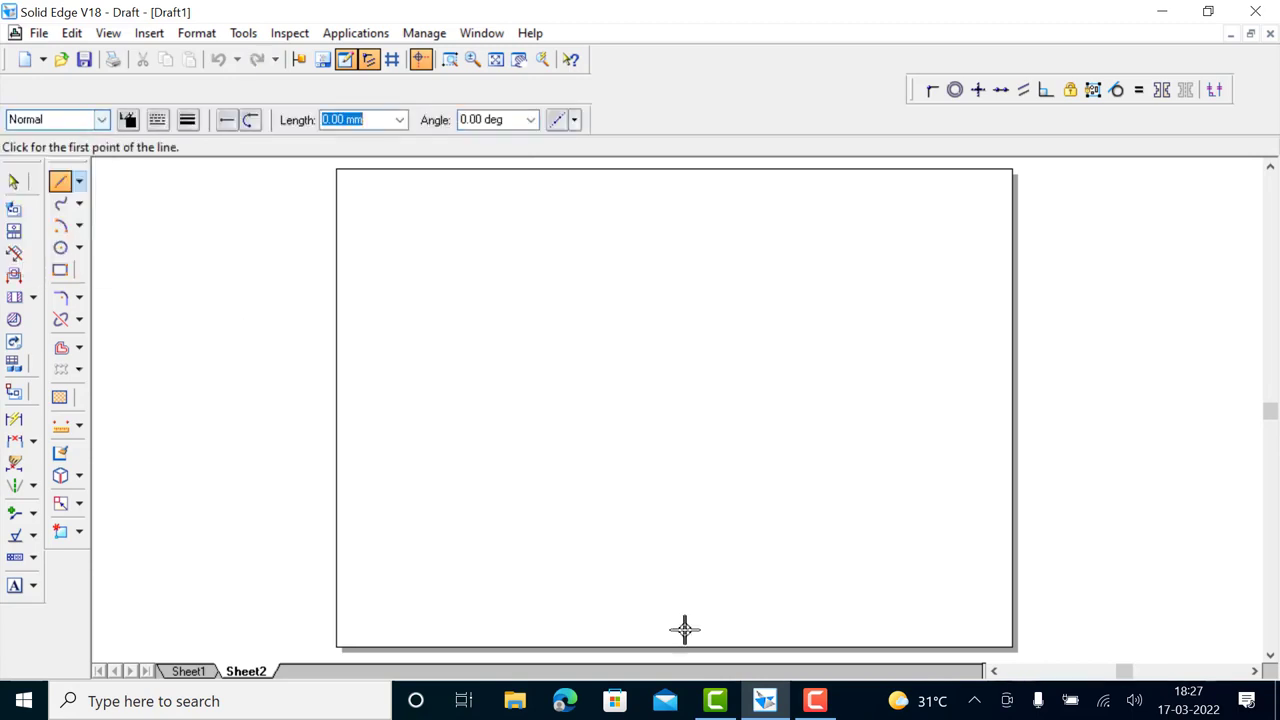
Step: From a corner near the sheet bottom, draw a 100 mm edge at 30° and a 60 mm edge at 150°
left_click(627, 542)
type("1")
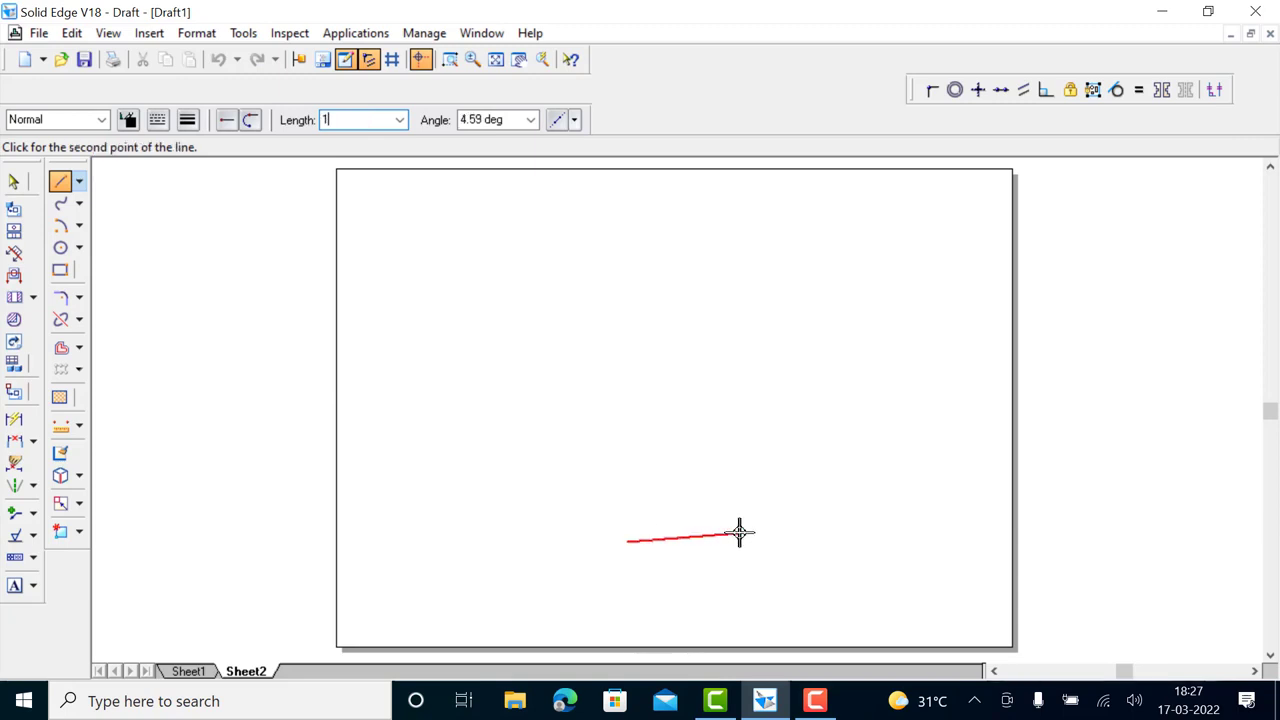
type("00")
key("Tab")
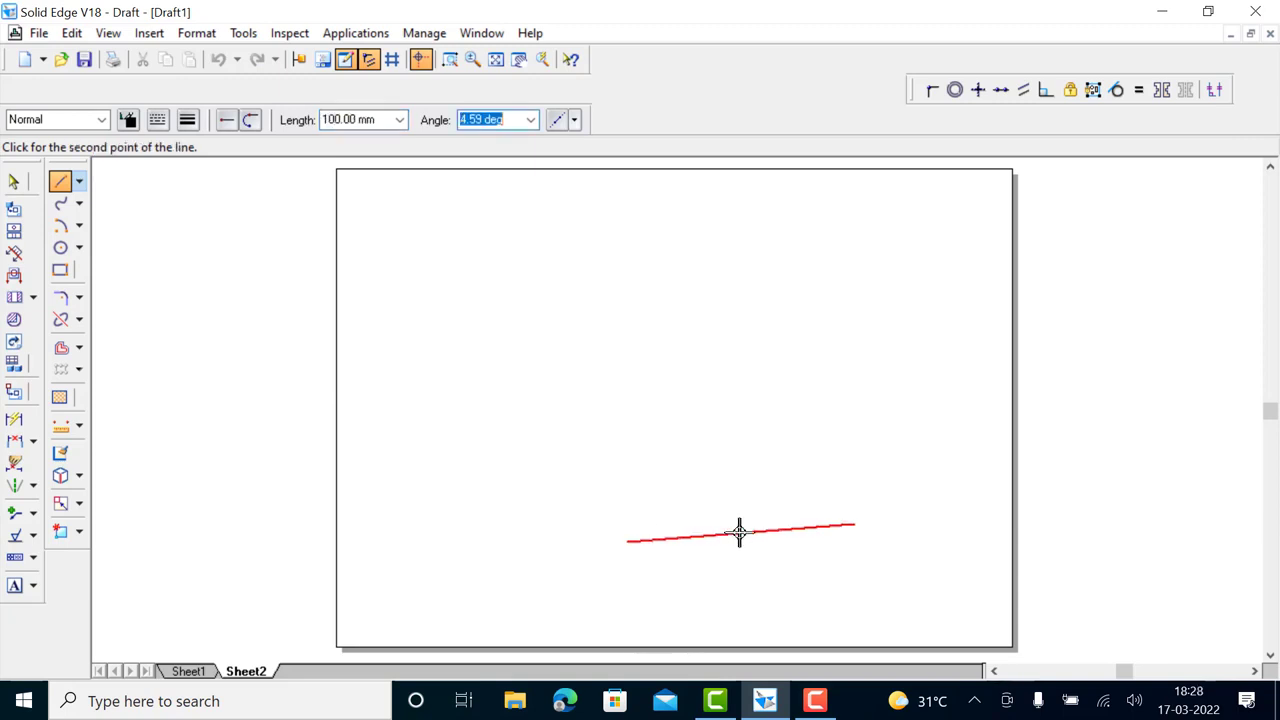
type("30")
key("Return")
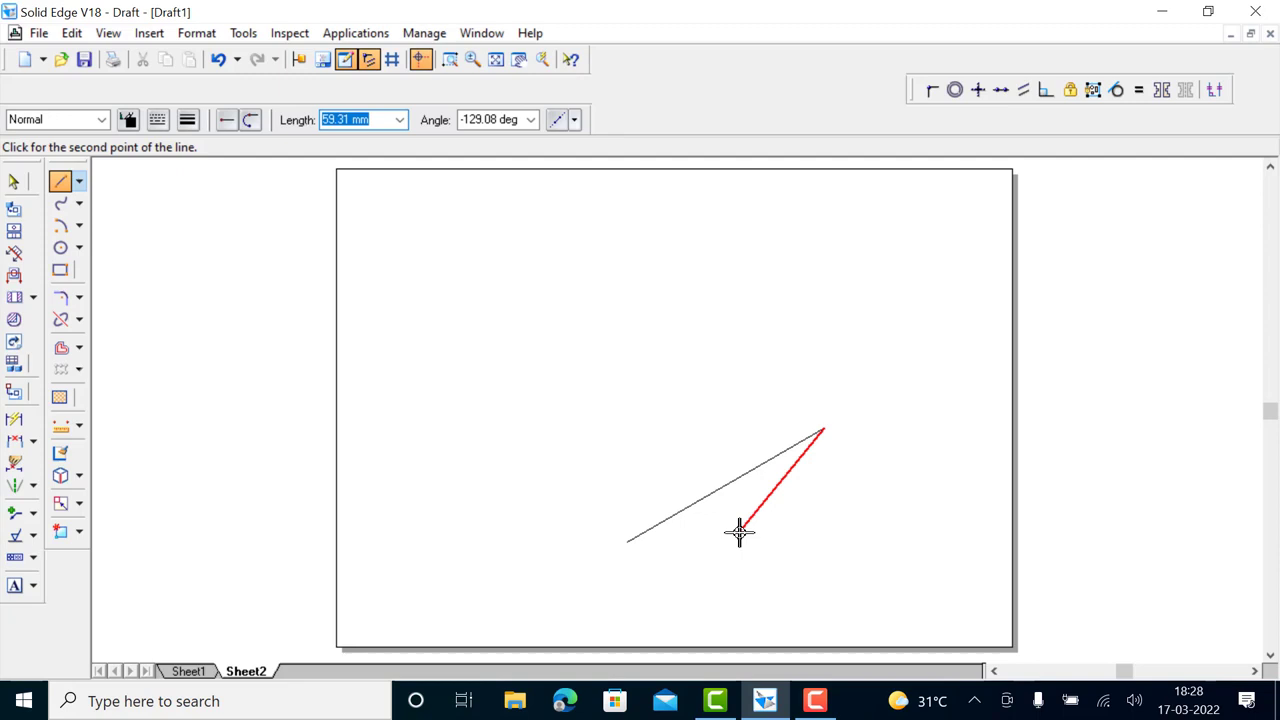
type("60")
key("Tab")
type("1")
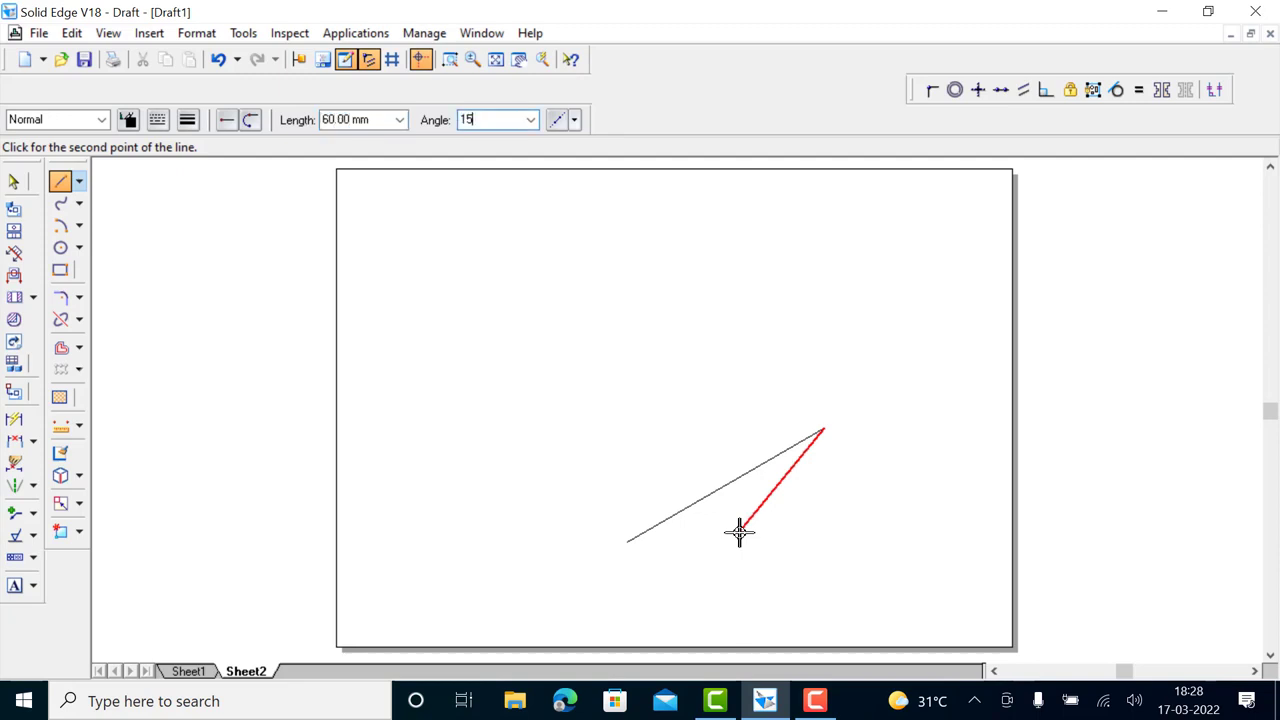
type("50")
key("Return")
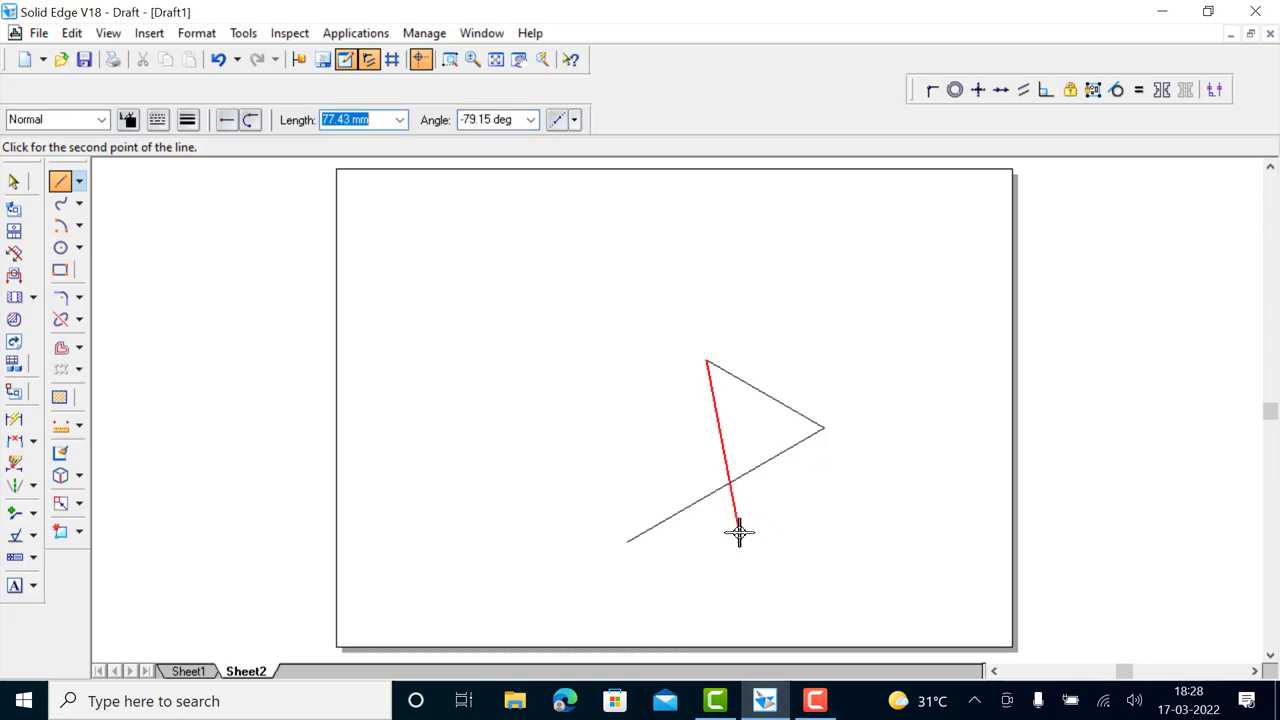
Step: Add the 100 mm edge at 210° and close the parallelogram at its start corner
type("100")
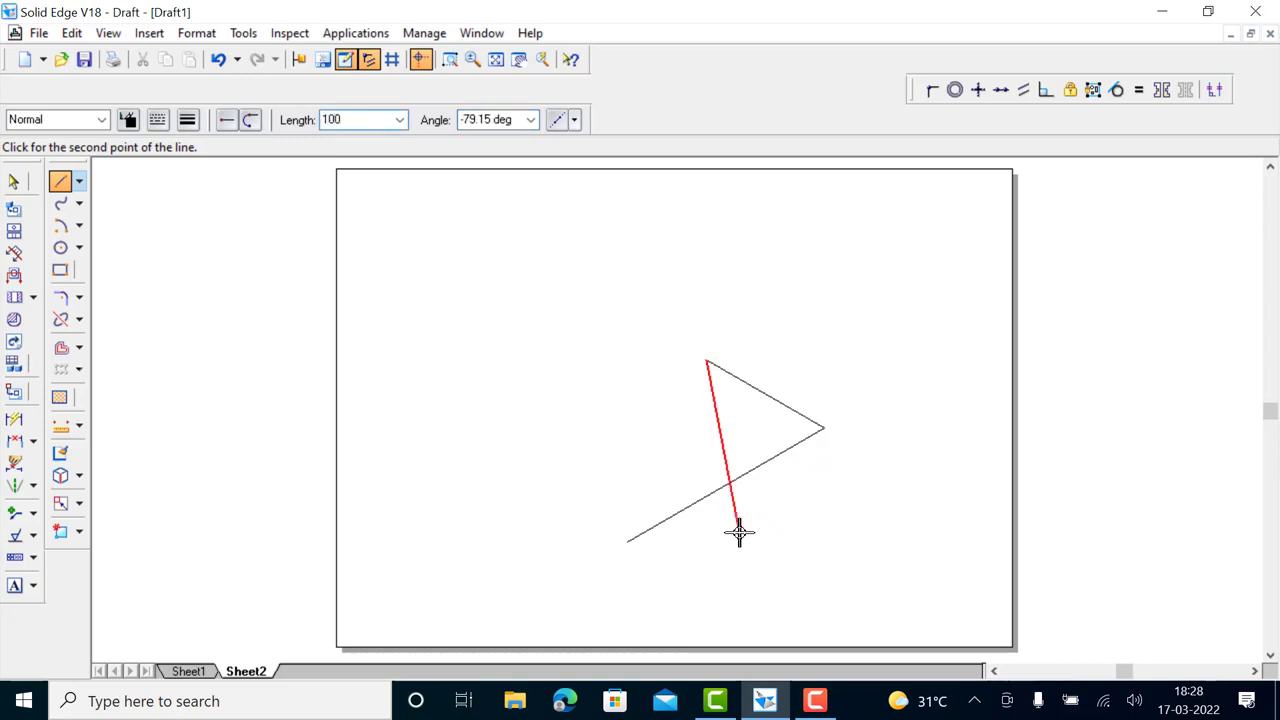
key("Tab")
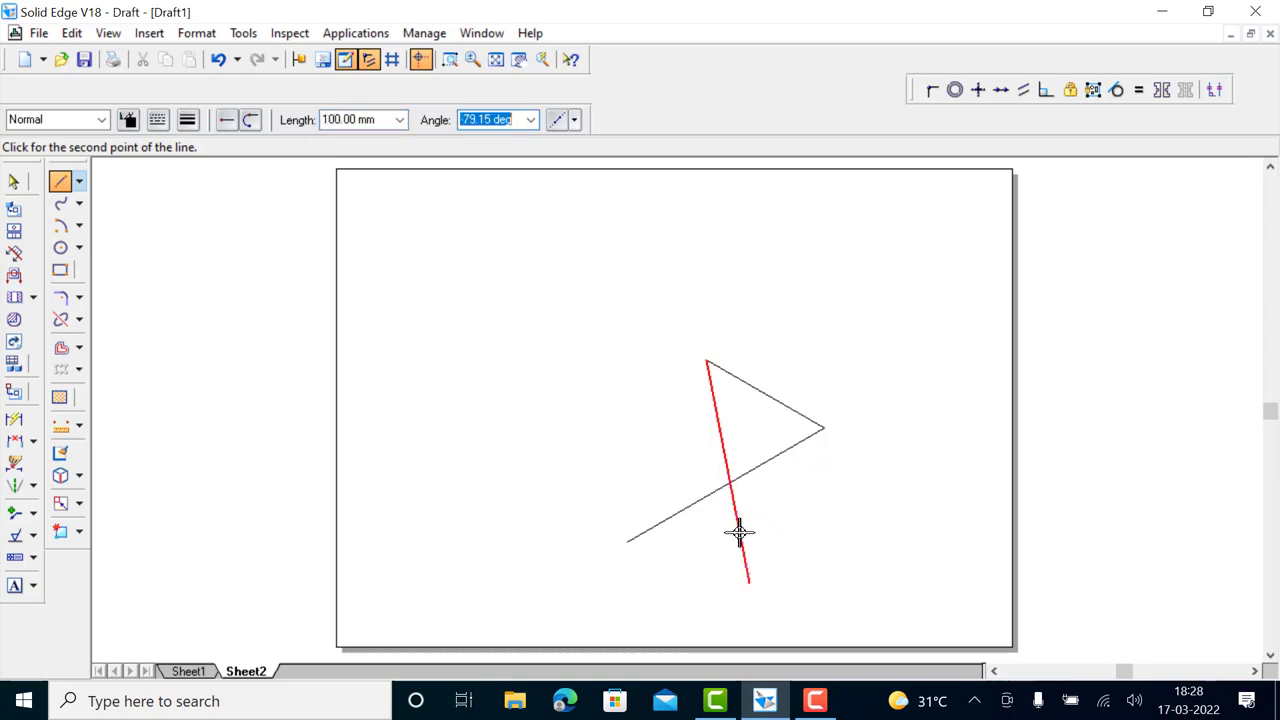
type("210")
key("Return")
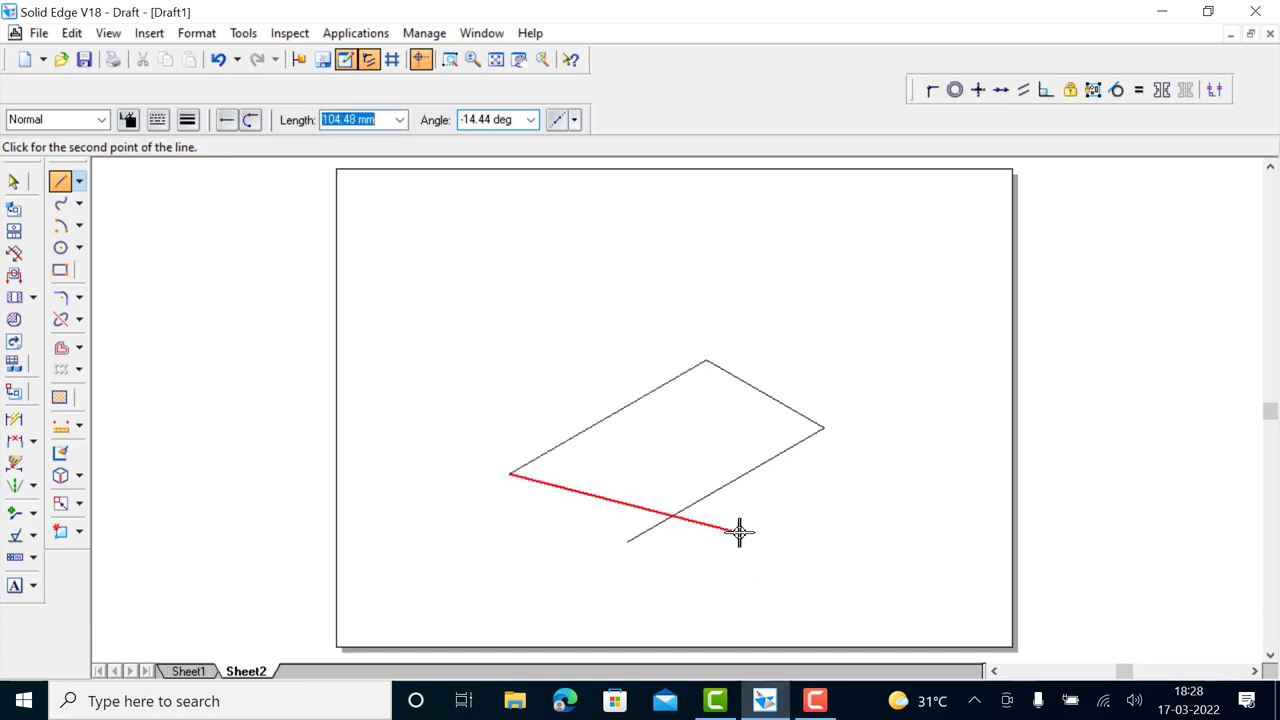
left_click(628, 540)
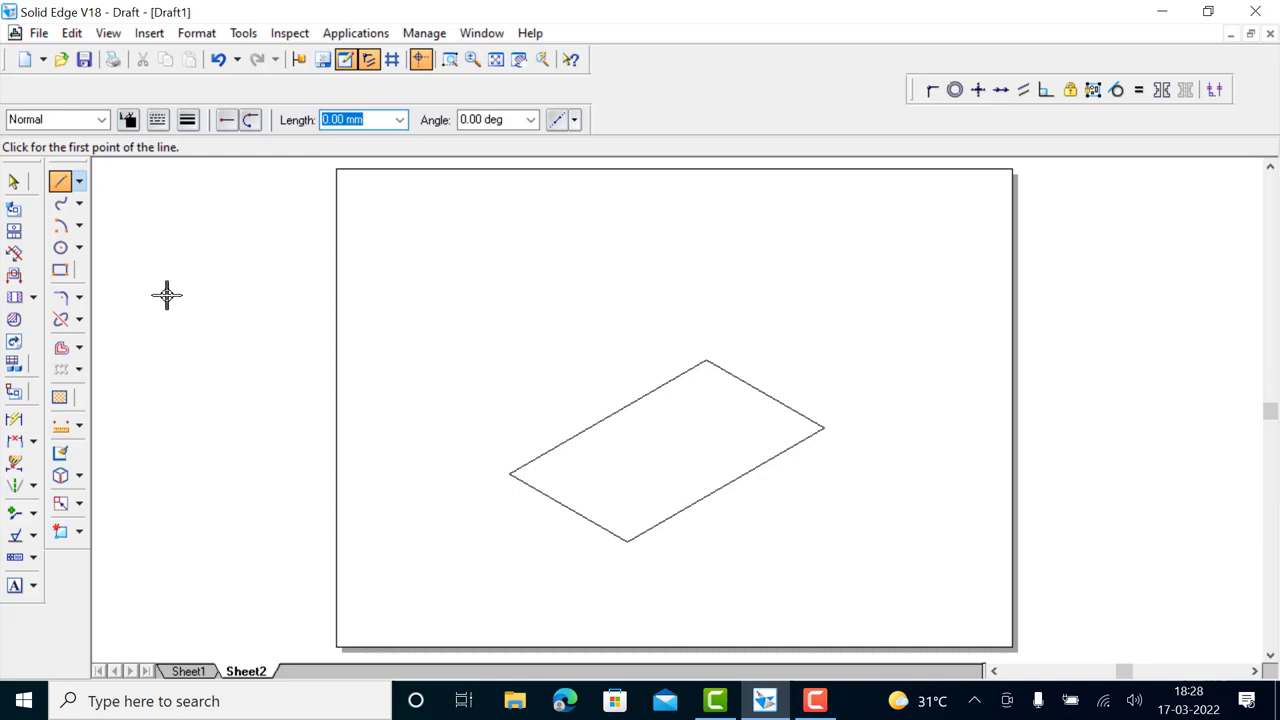
Step: Fence-select all four edges of the base parallelogram, which shifts slightly down-left along the way
left_click(14, 182)
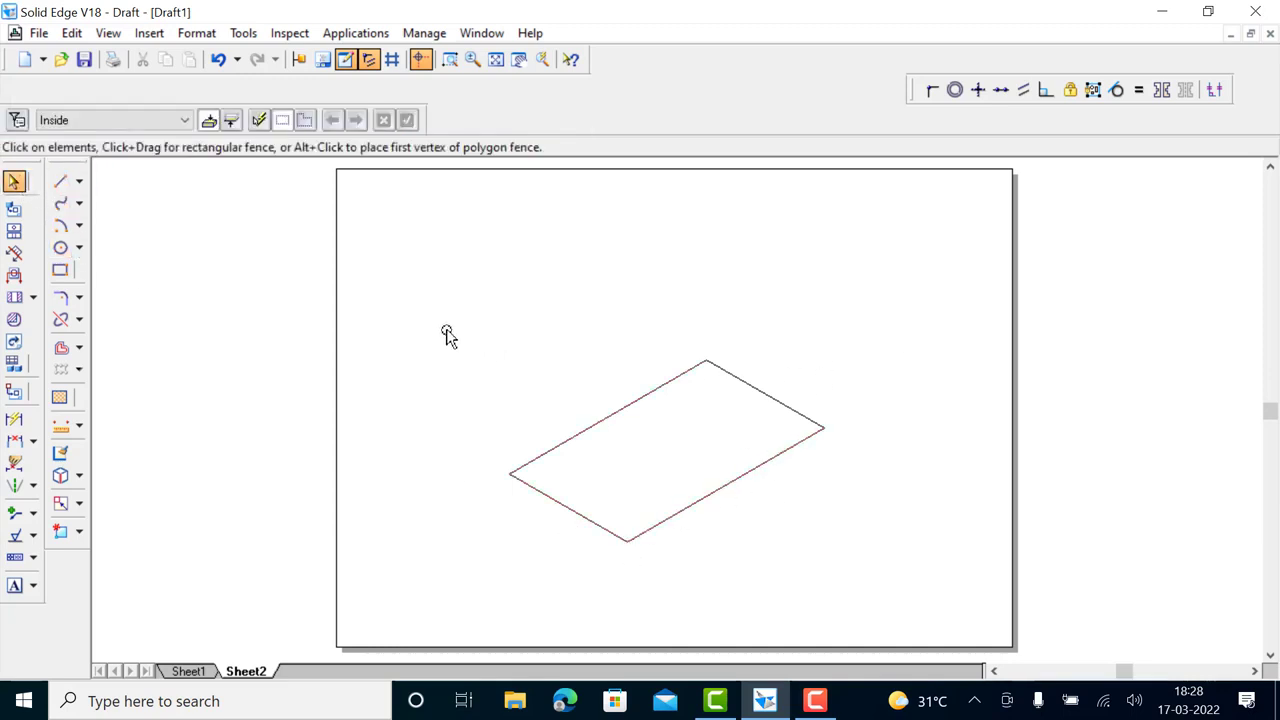
left_click_drag(447, 327, 918, 597)
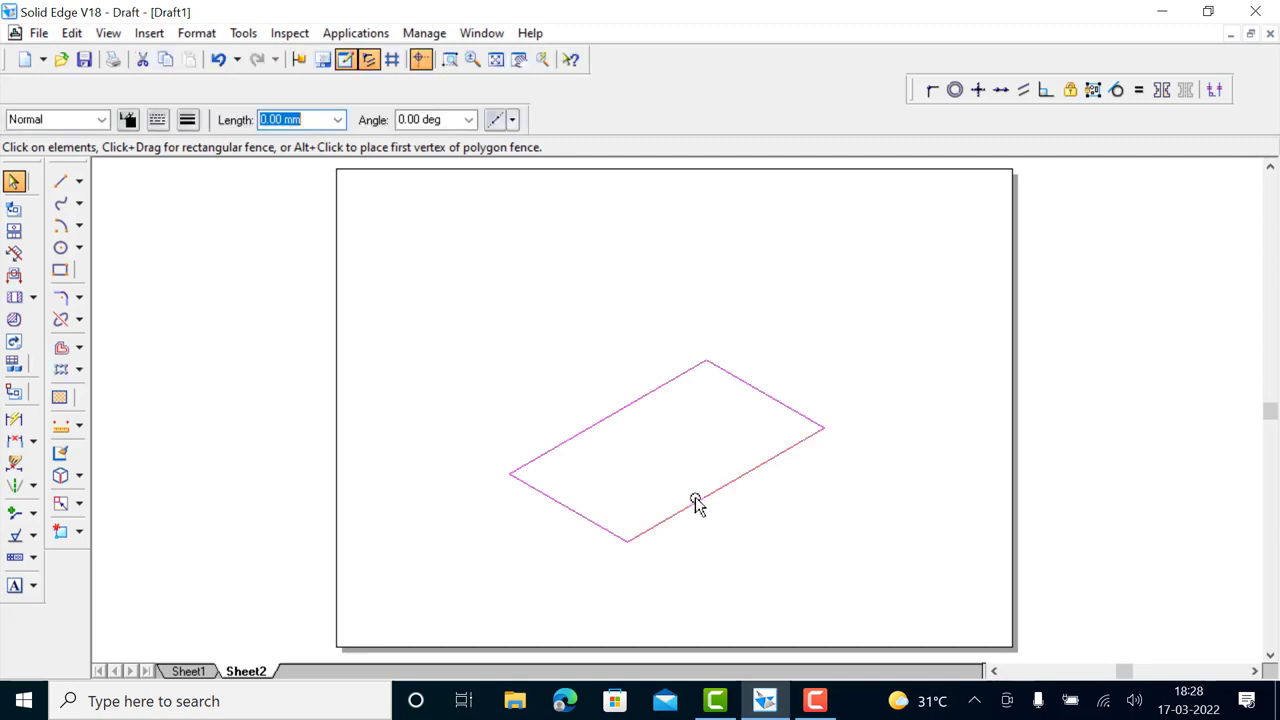
left_click_drag(694, 504, 589, 569)
left_click(440, 474)
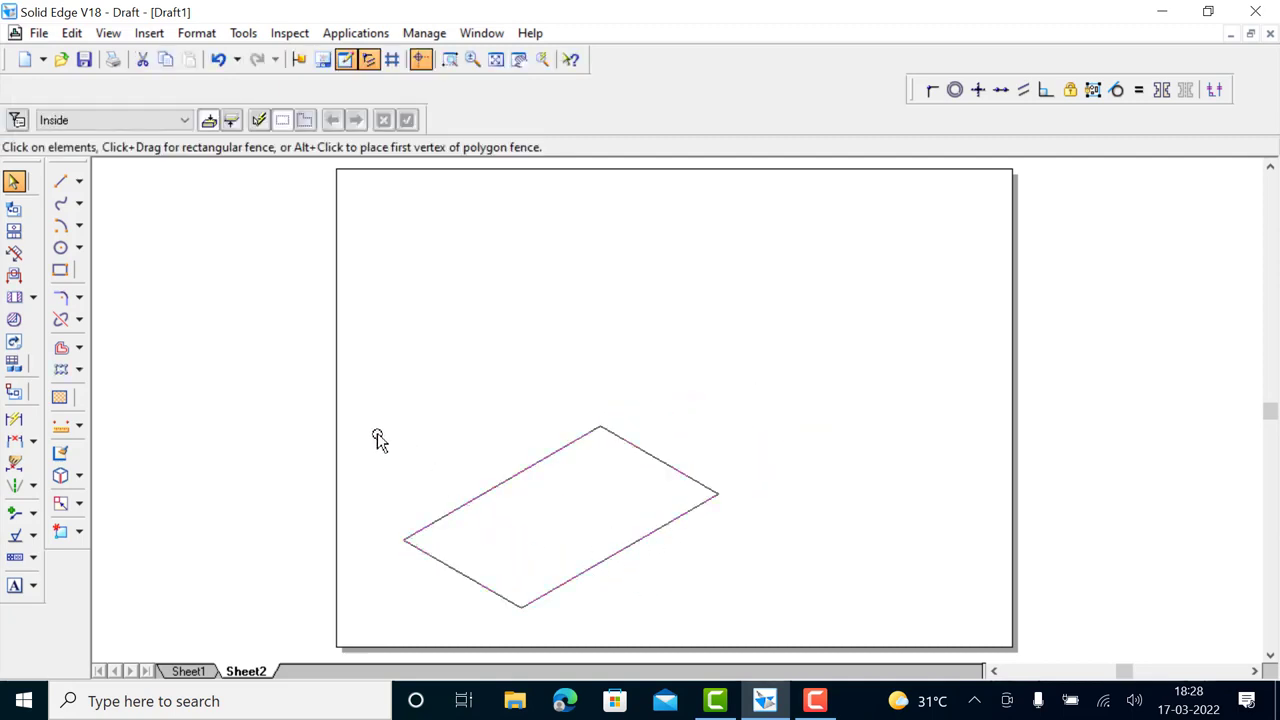
left_click_drag(377, 406, 780, 634)
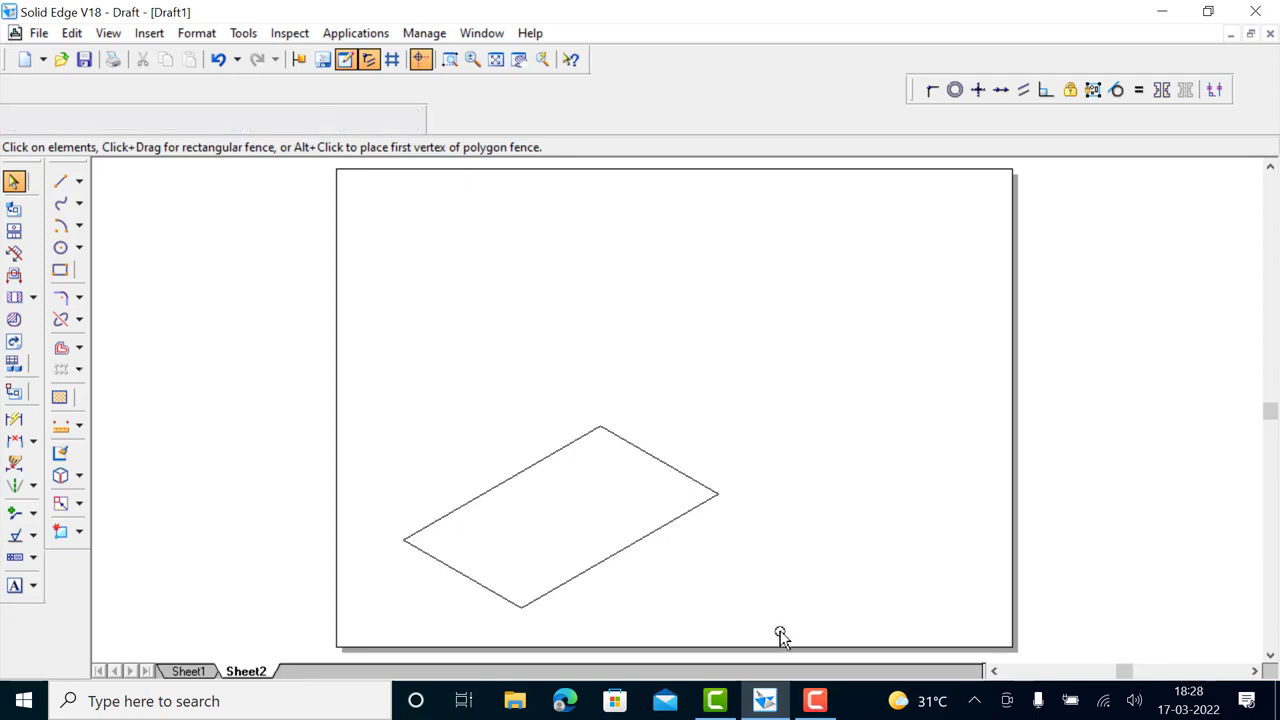
Step: Move-copy the parallelogram from its bottom corner 20 mm straight up
left_click(79, 505)
left_click(134, 506)
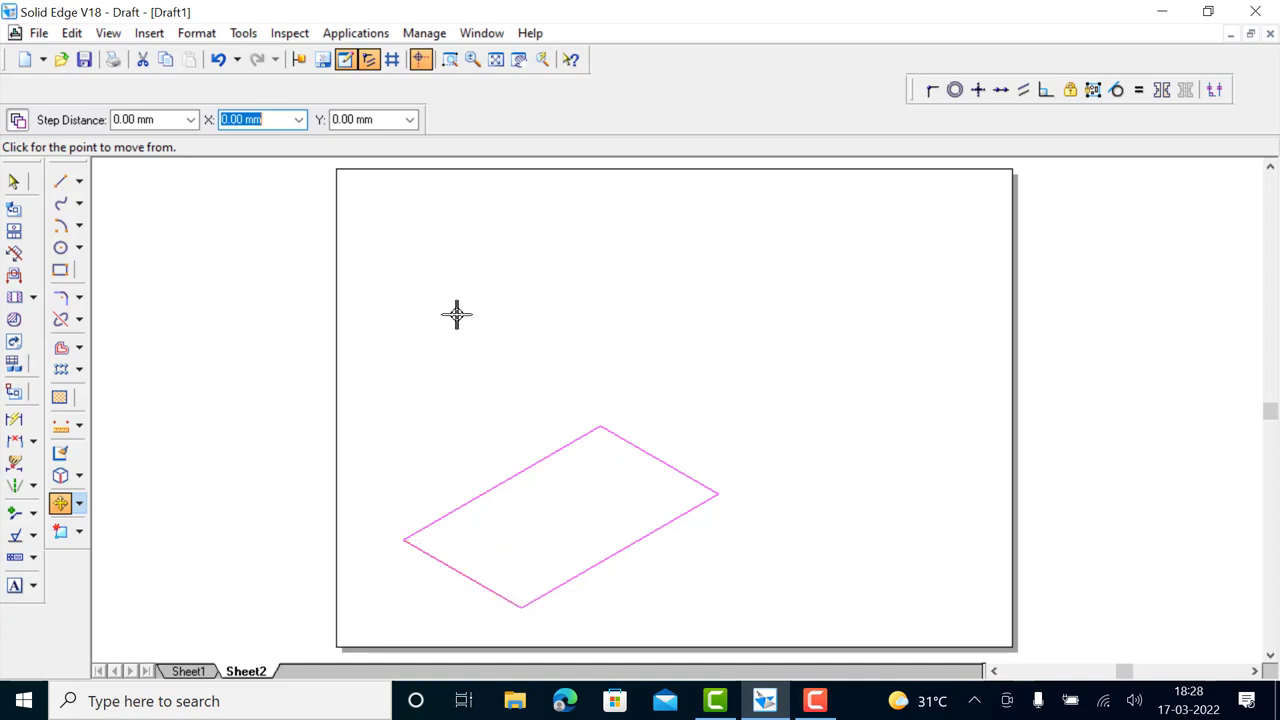
left_click(520, 605)
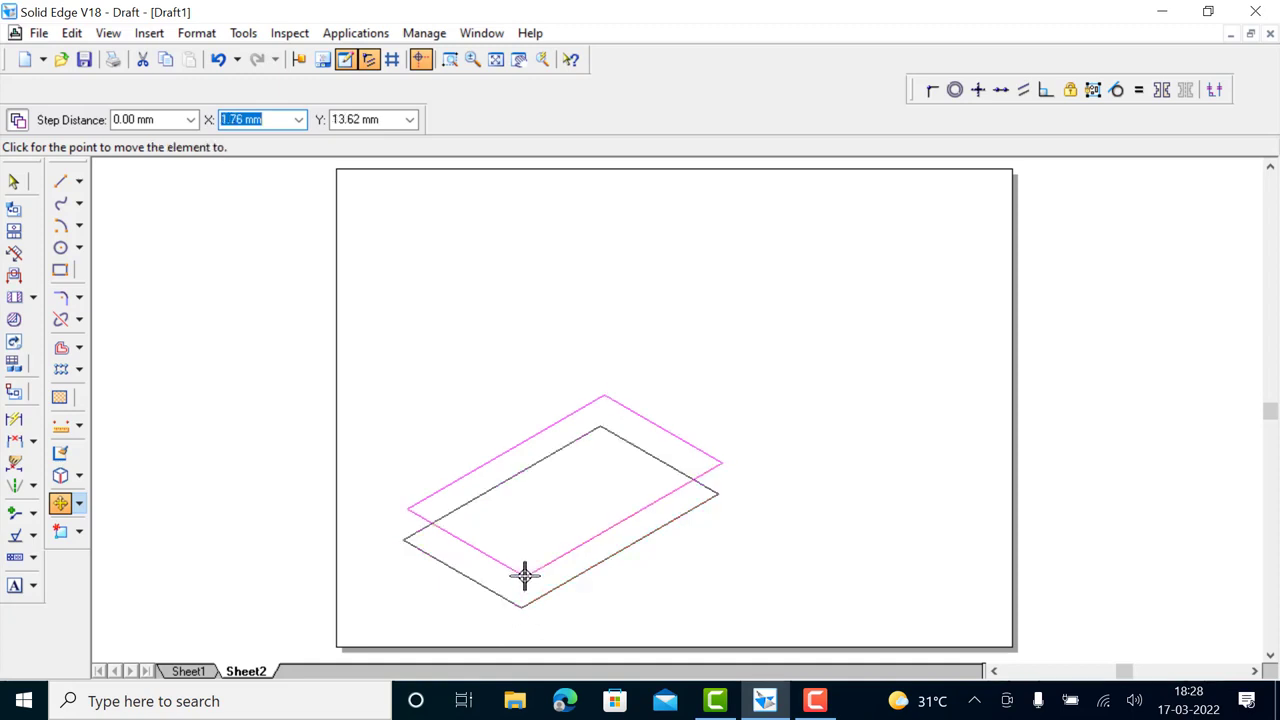
key("shift+Tab")
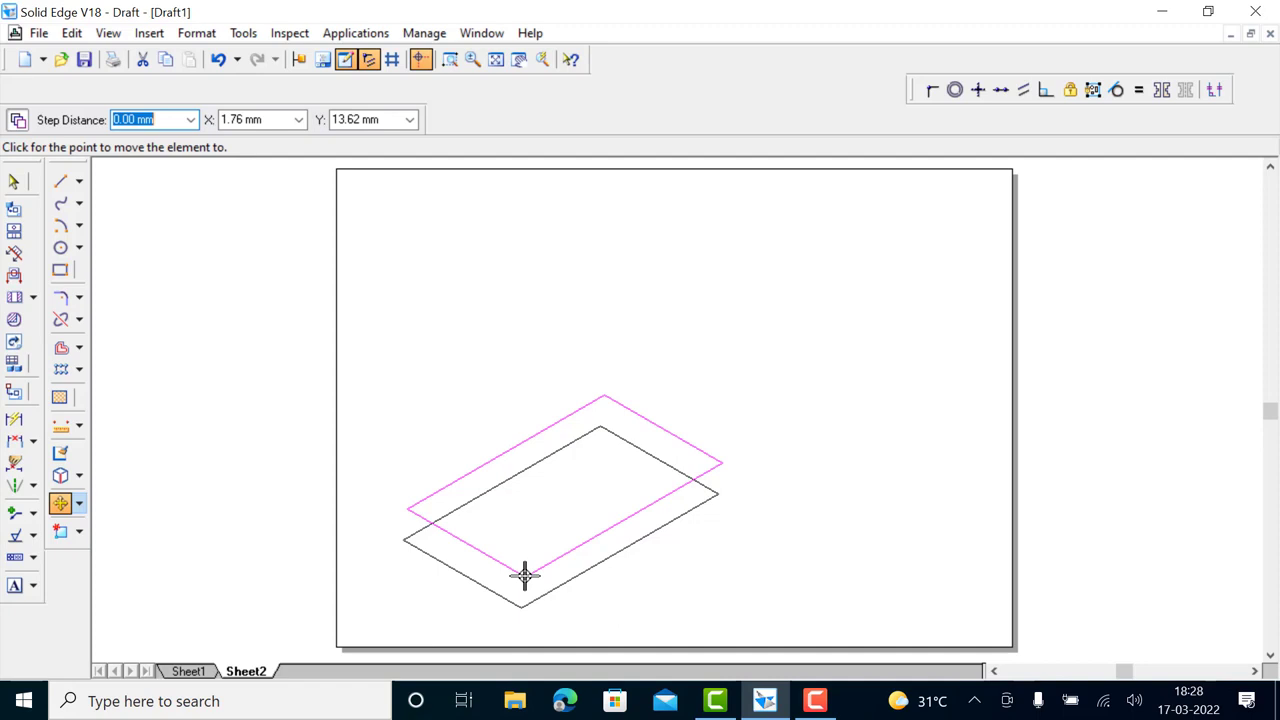
type("20")
key("Tab")
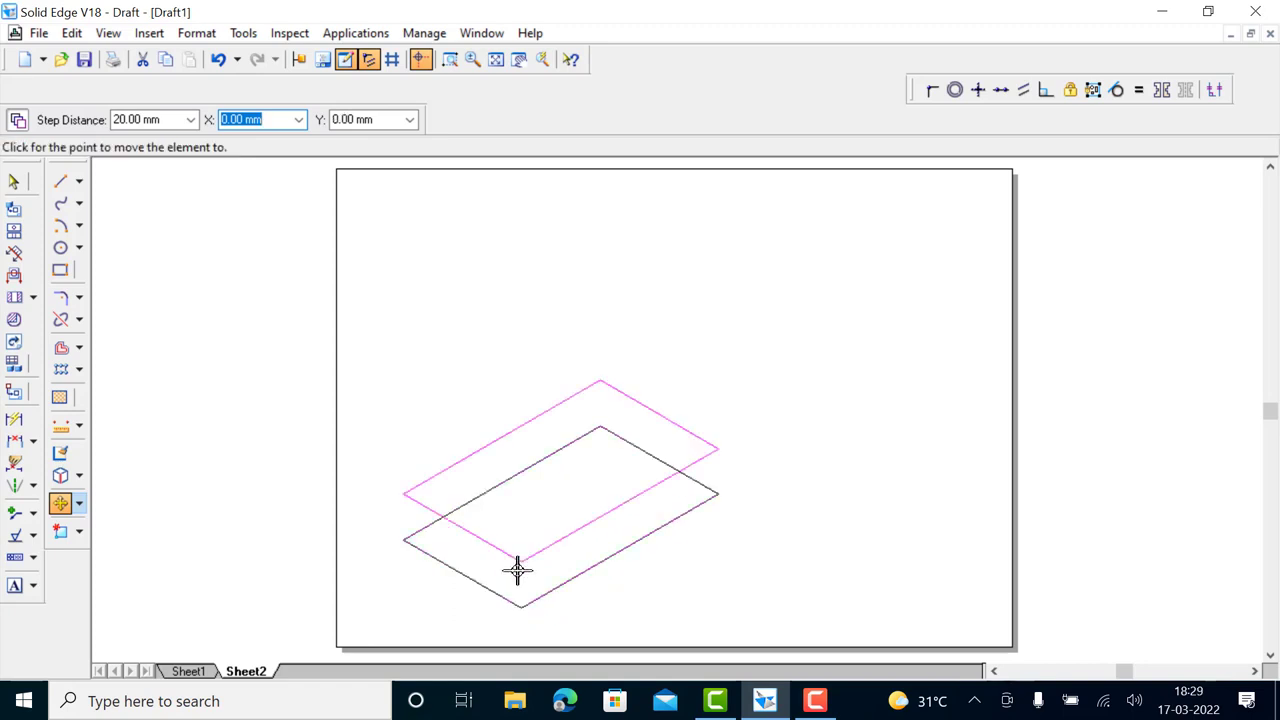
left_click(518, 572)
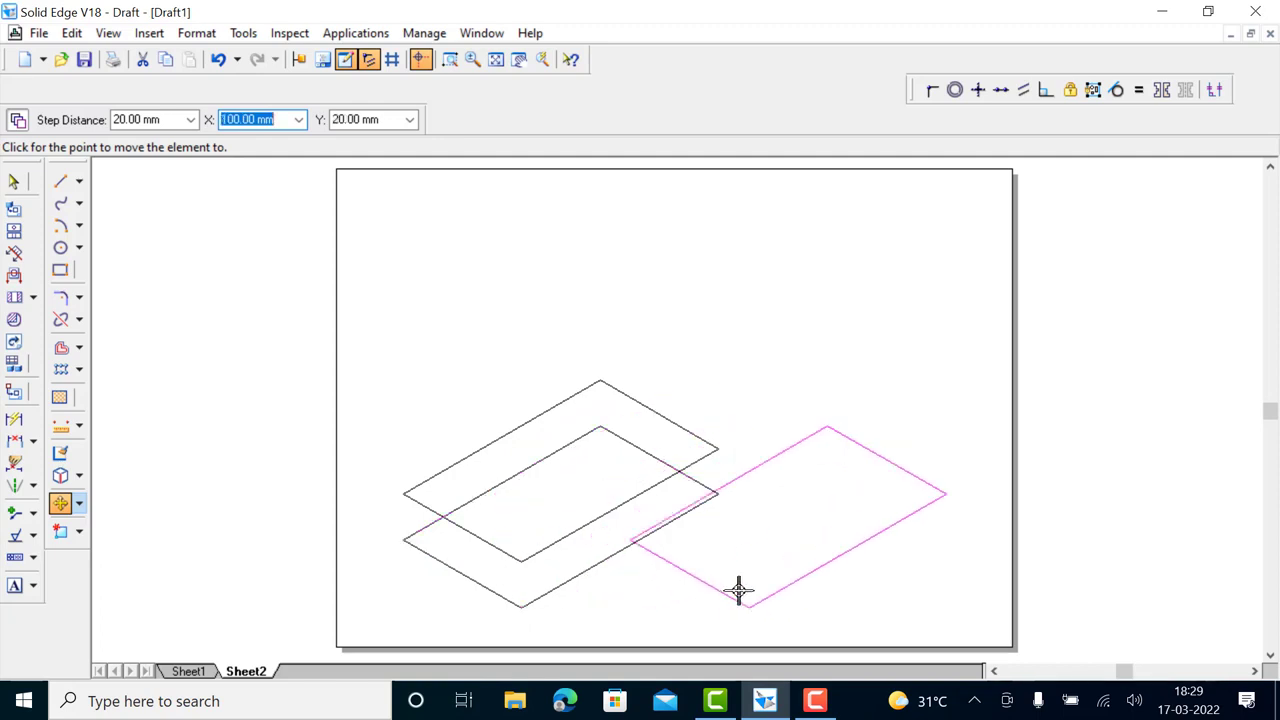
key("Escape")
left_click(612, 512)
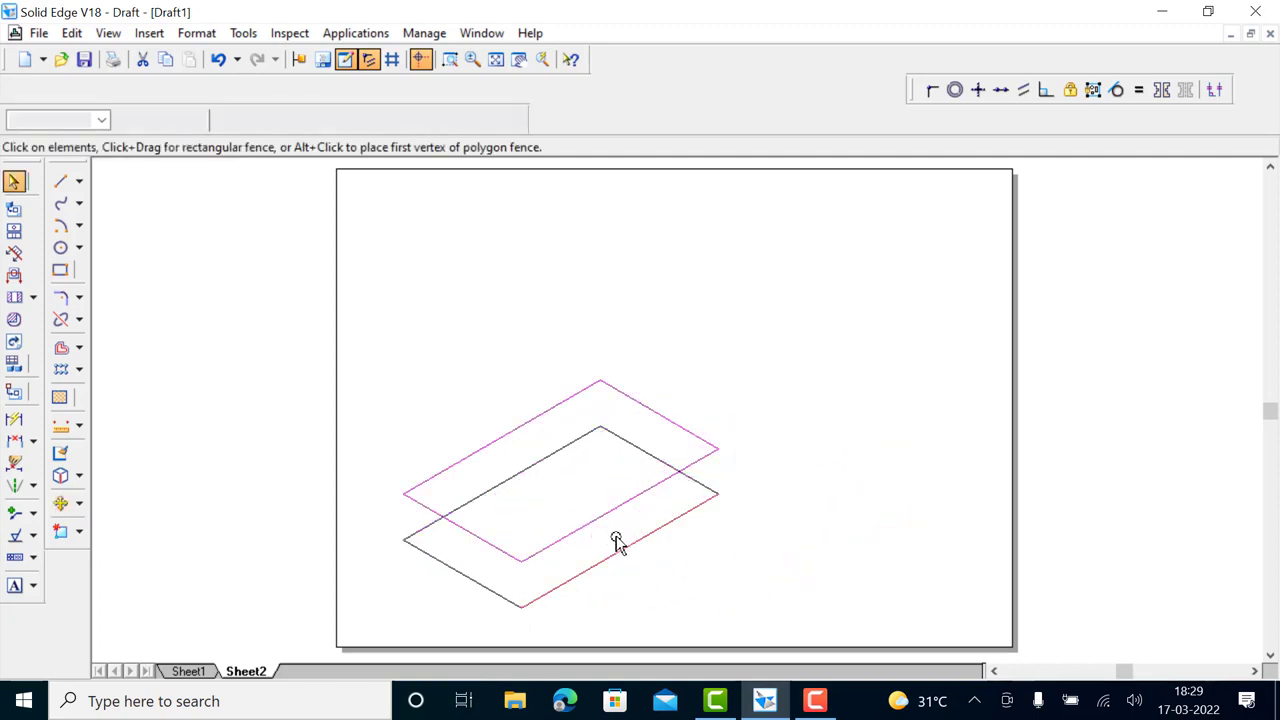
Step: Draw the four vertical edges joining the two parallelograms into a 20 mm slab
left_click(57, 183)
left_click(403, 494)
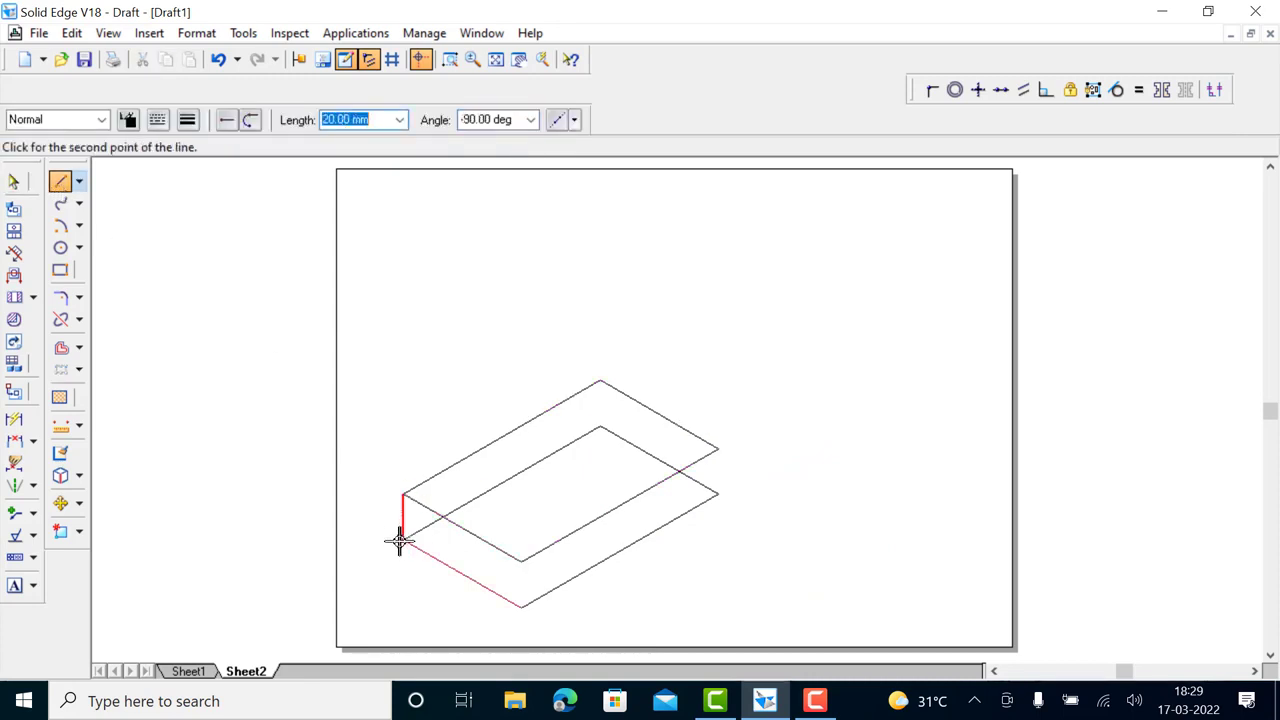
left_click(403, 540)
right_click(480, 545)
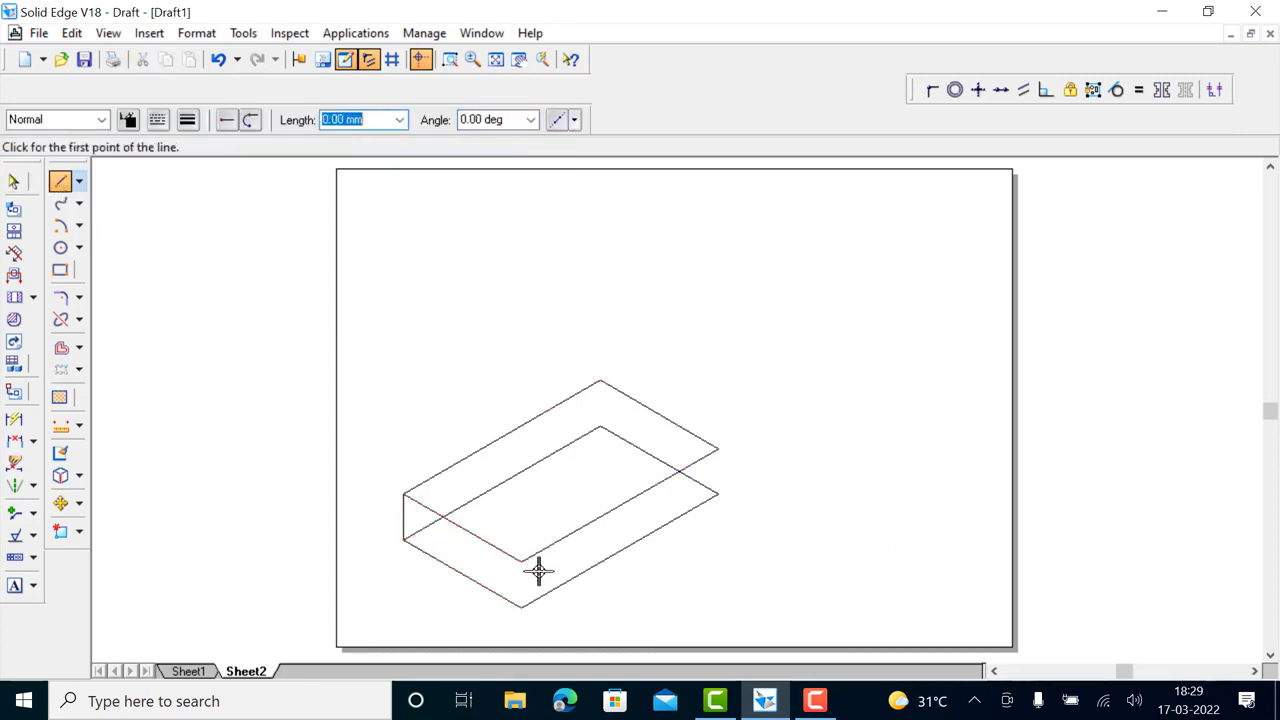
left_click(520, 562)
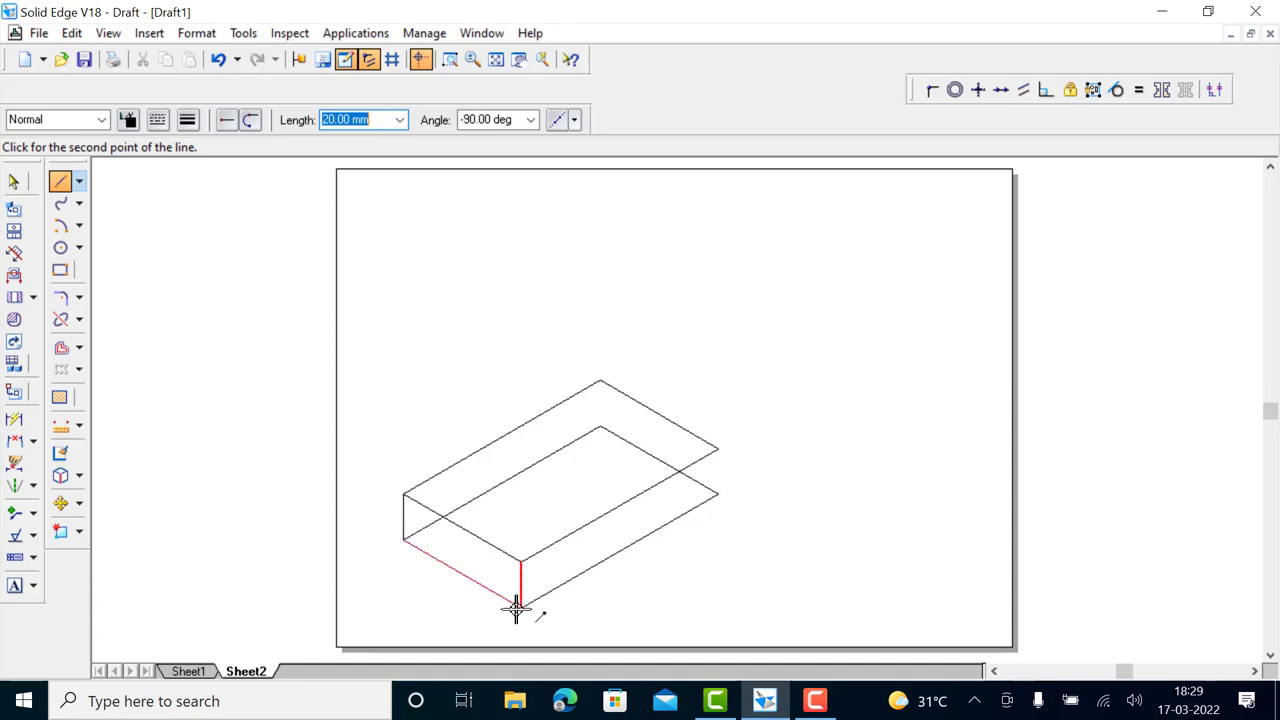
left_click(519, 606)
right_click(595, 552)
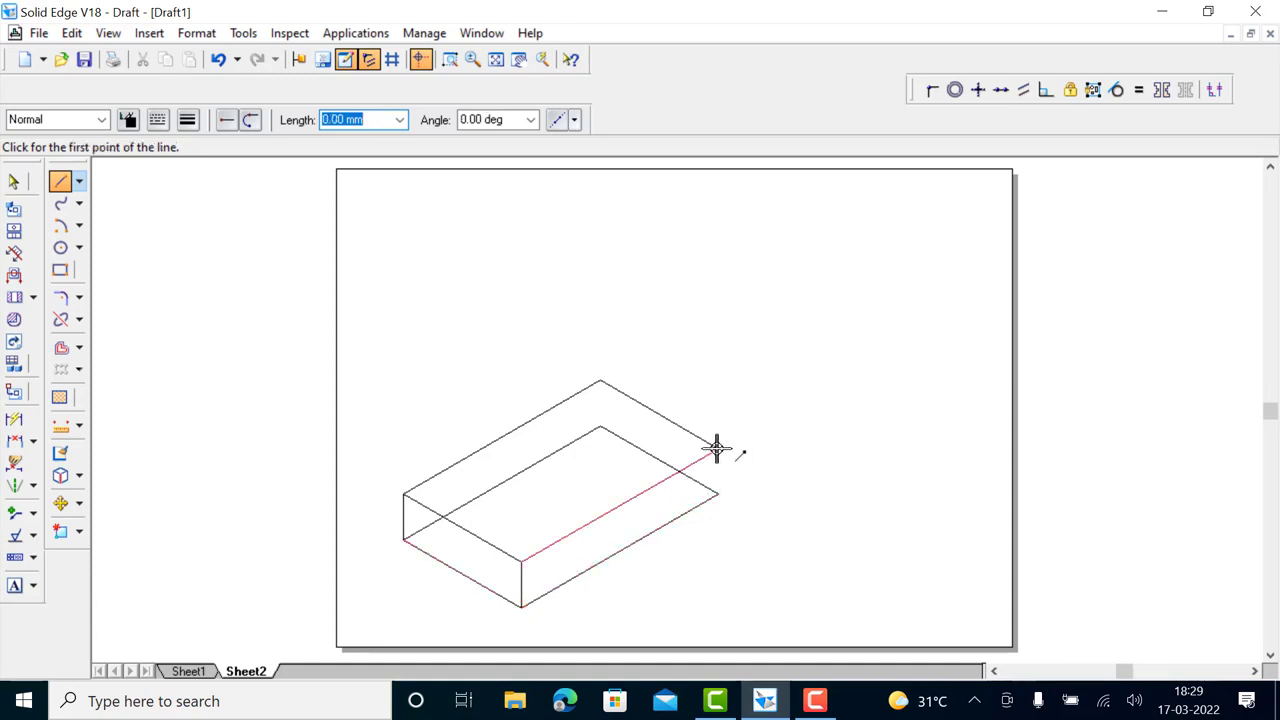
left_click(717, 449)
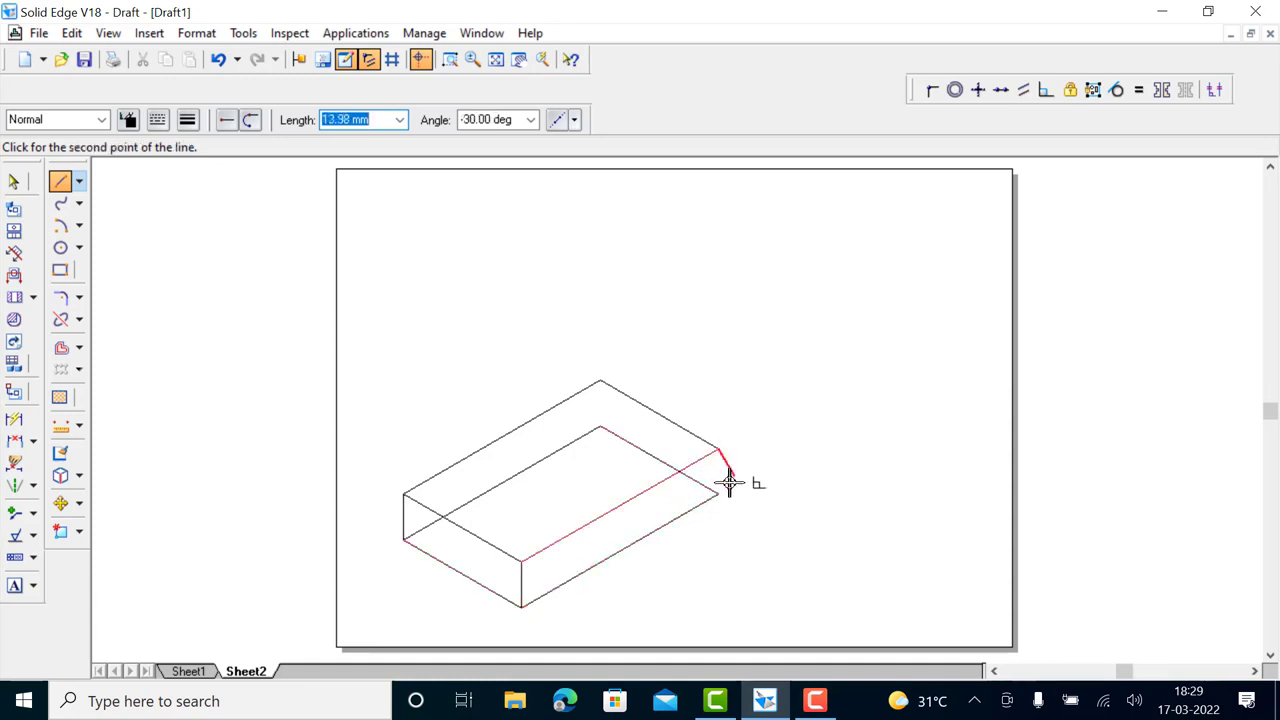
left_click(718, 494)
right_click(715, 485)
left_click(600, 381)
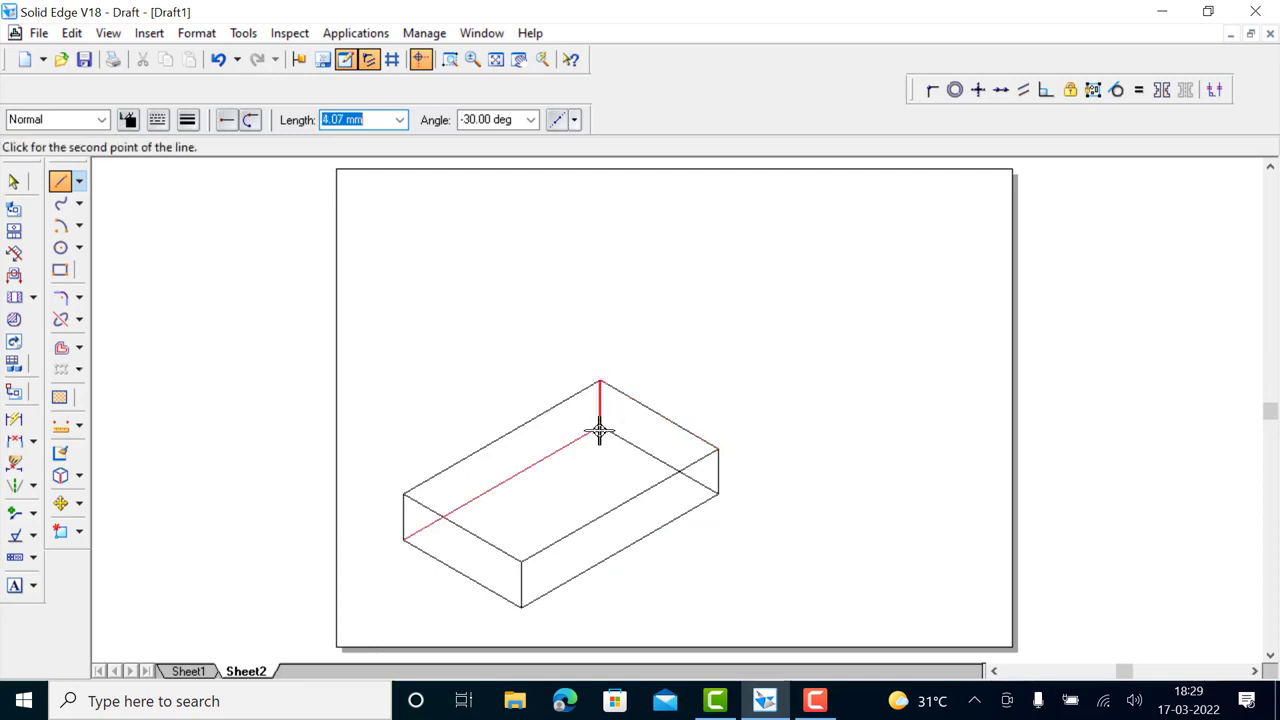
left_click(600, 428)
right_click(680, 353)
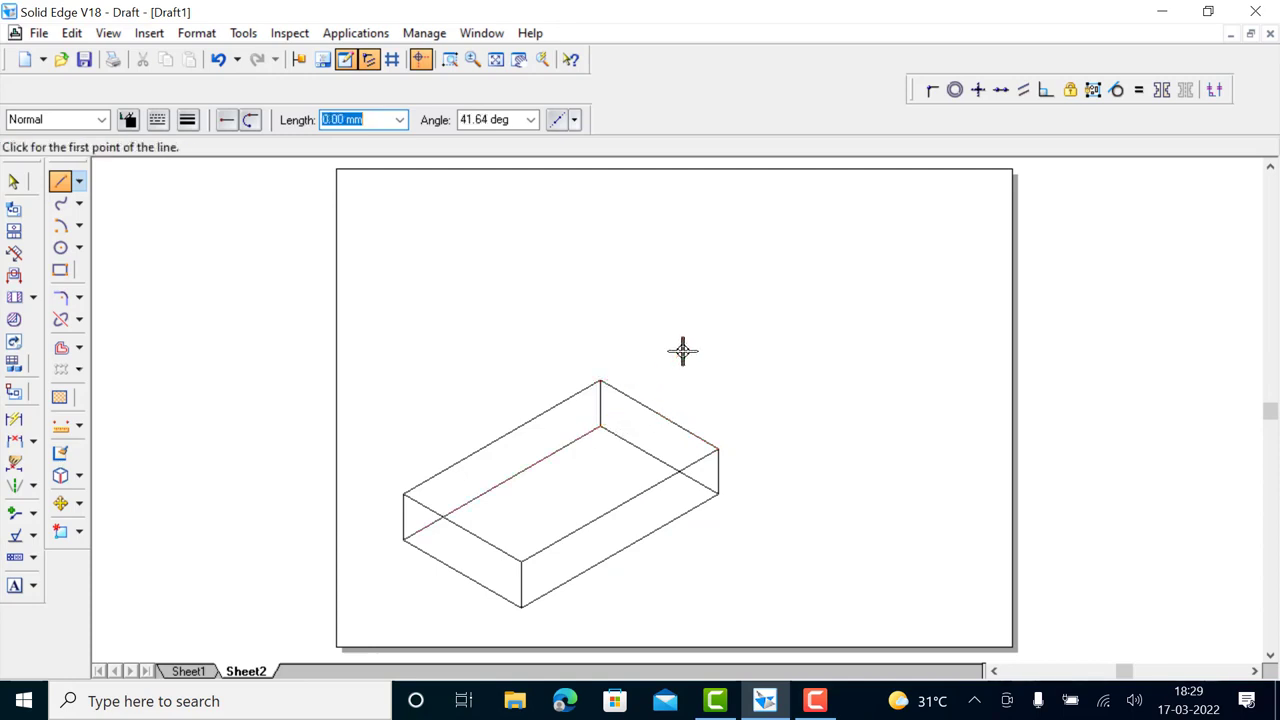
Step: Draw two lines between opposite edge midpoints, crossing at the top face's centre
left_click(465, 527)
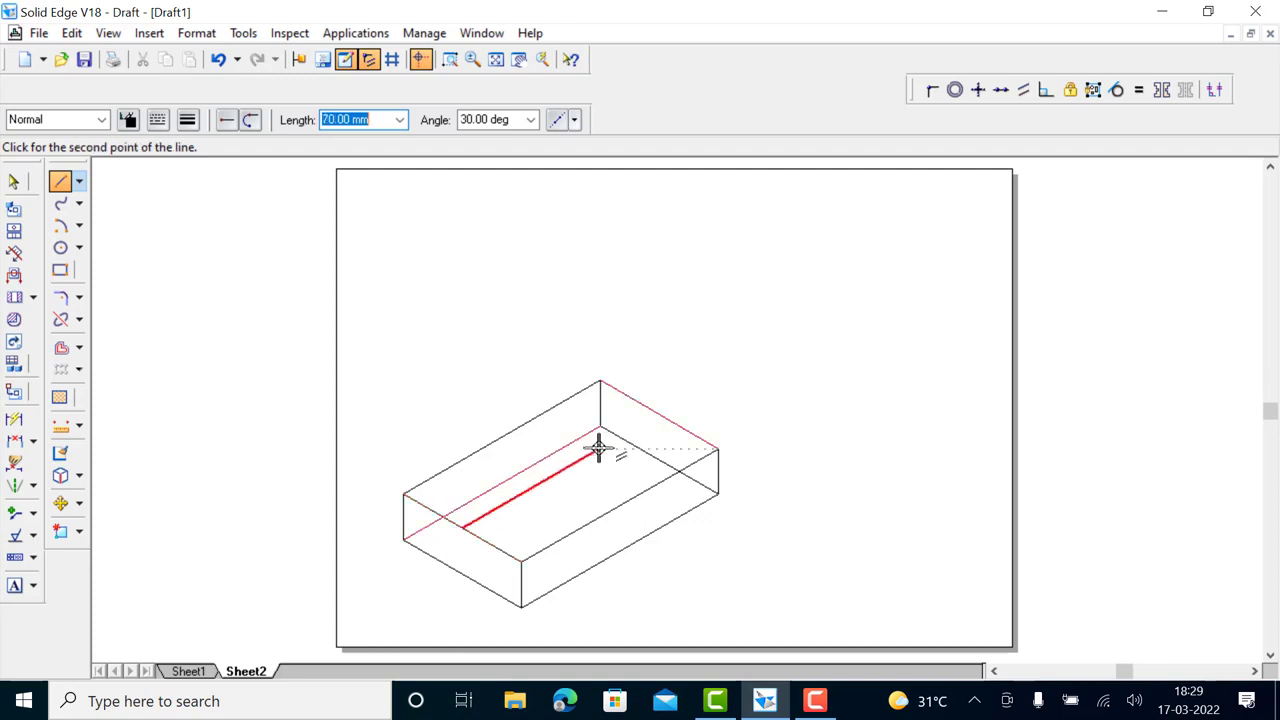
left_click(661, 413)
right_click(694, 363)
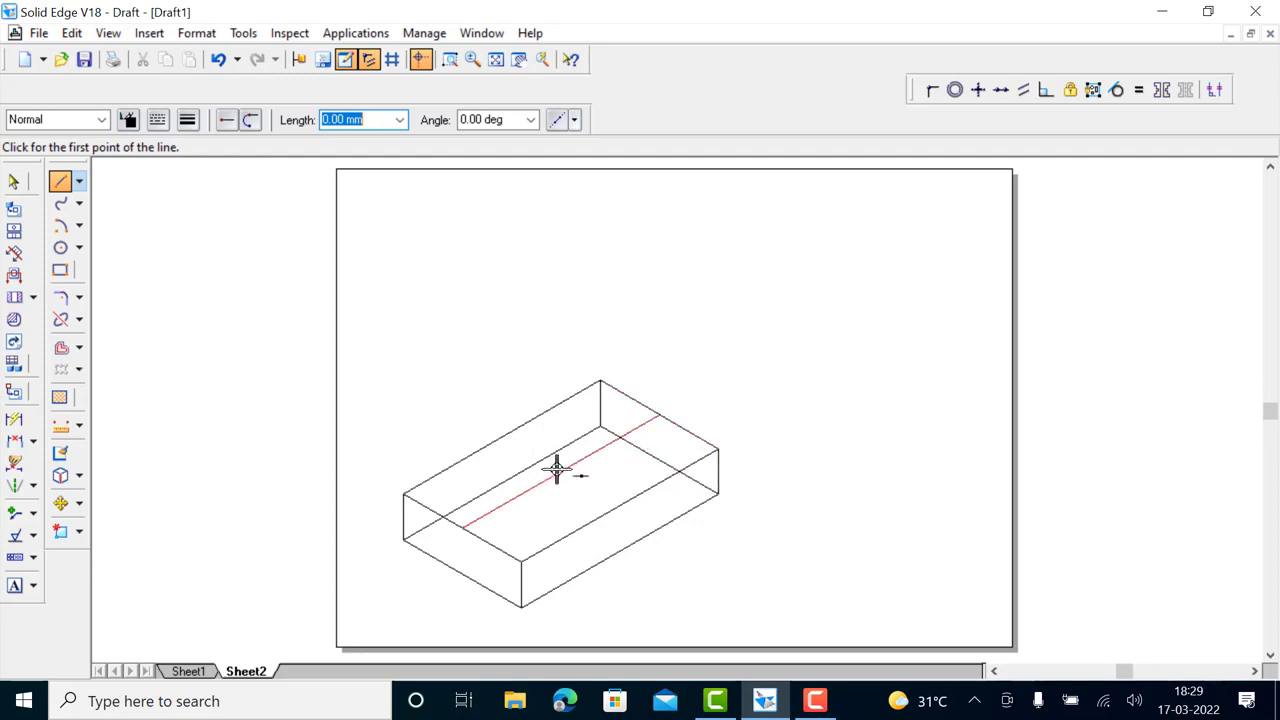
left_click(502, 438)
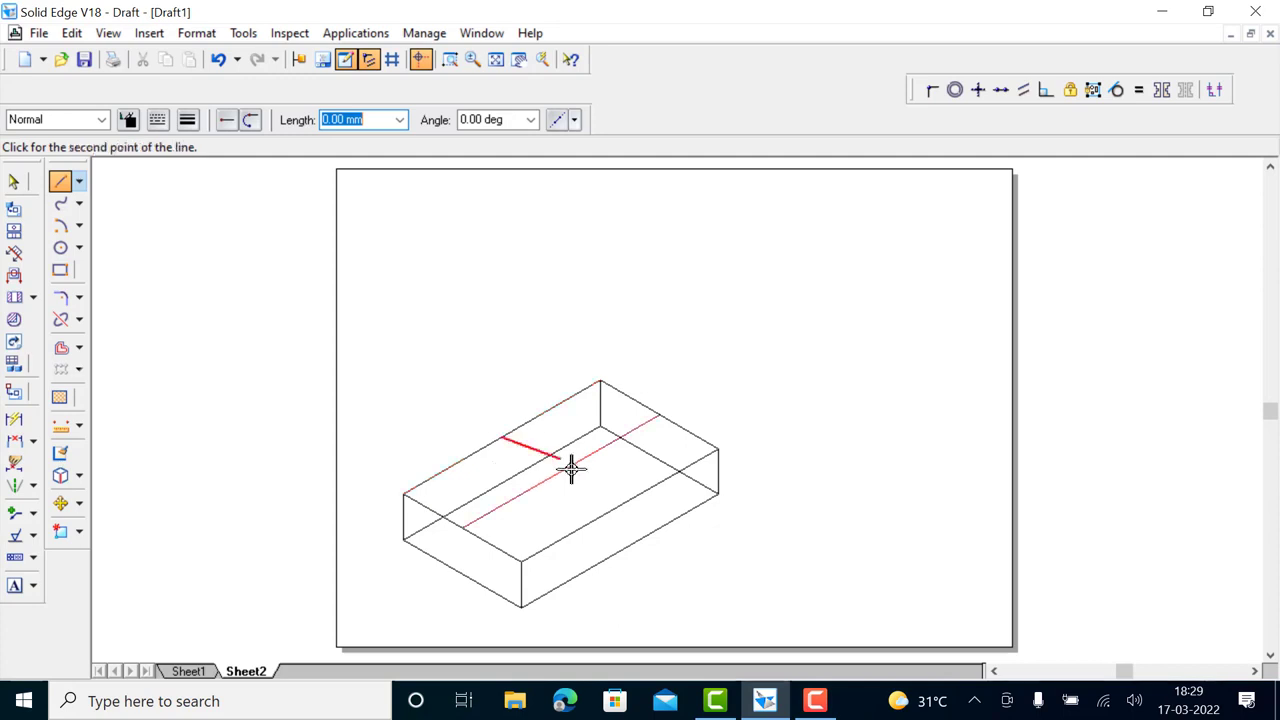
left_click(619, 505)
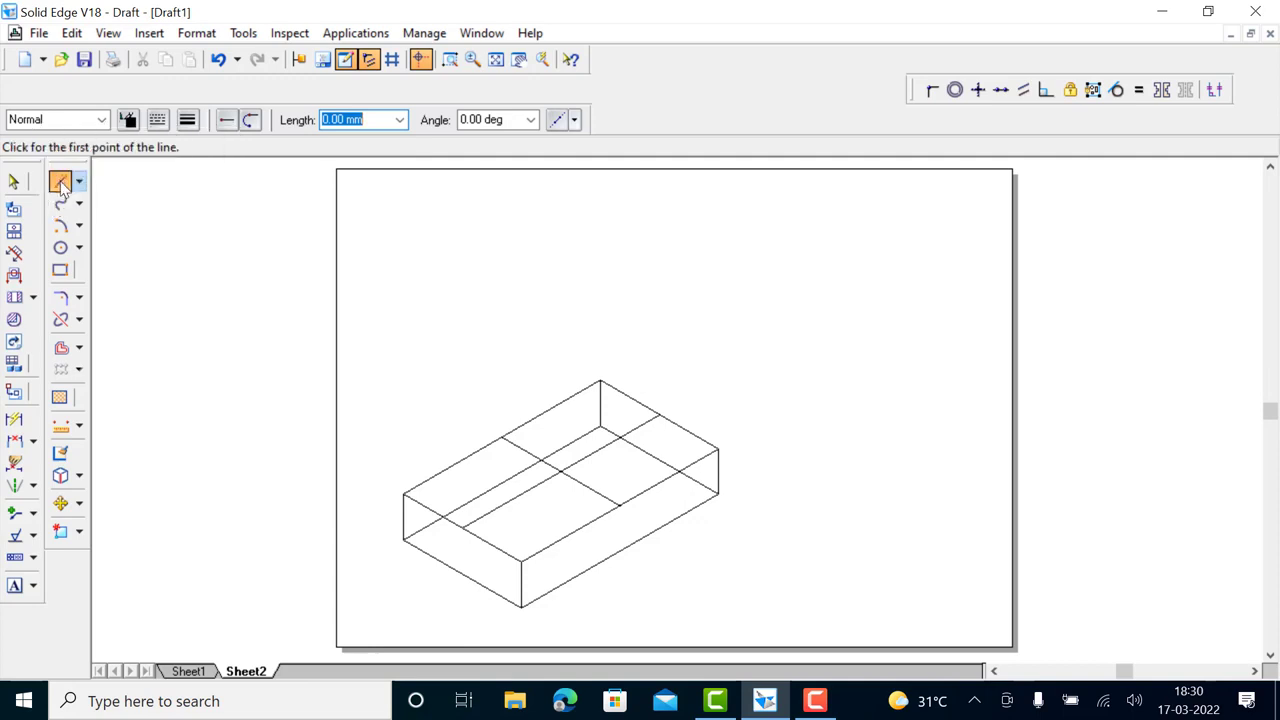
Step: Right of the slab, draw the first 40 mm side at 30°
left_click(835, 406)
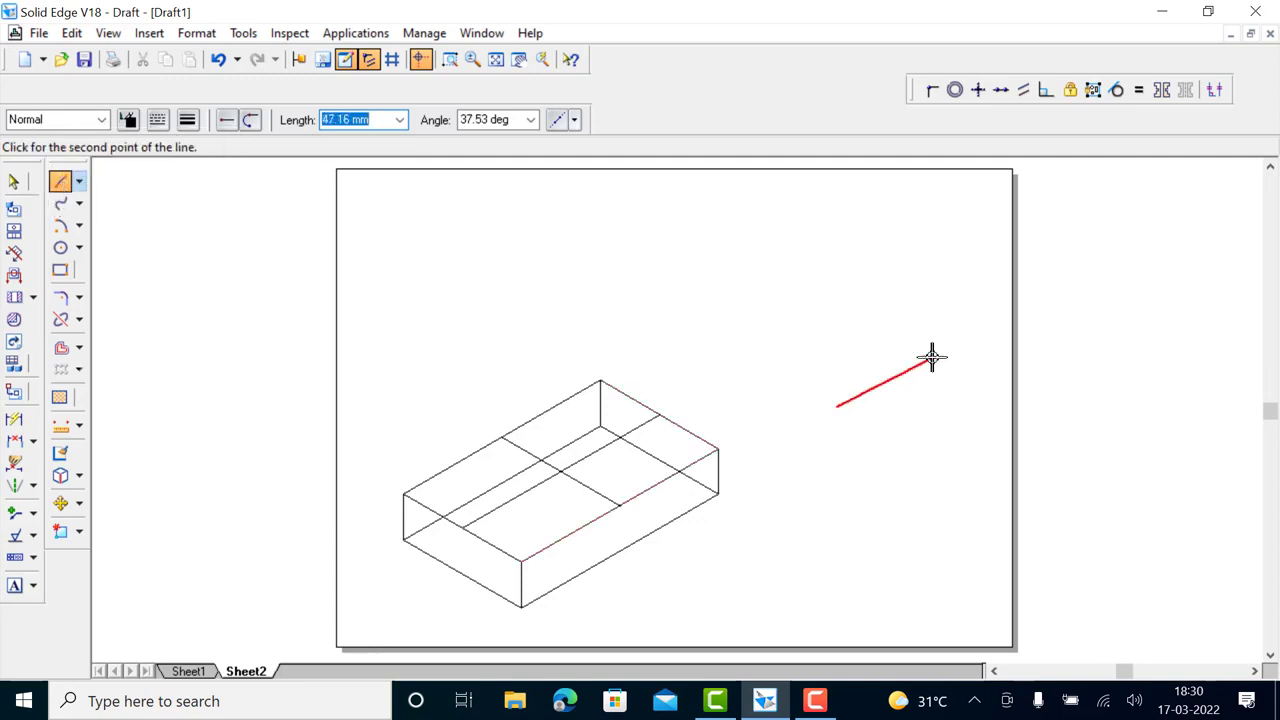
type("40")
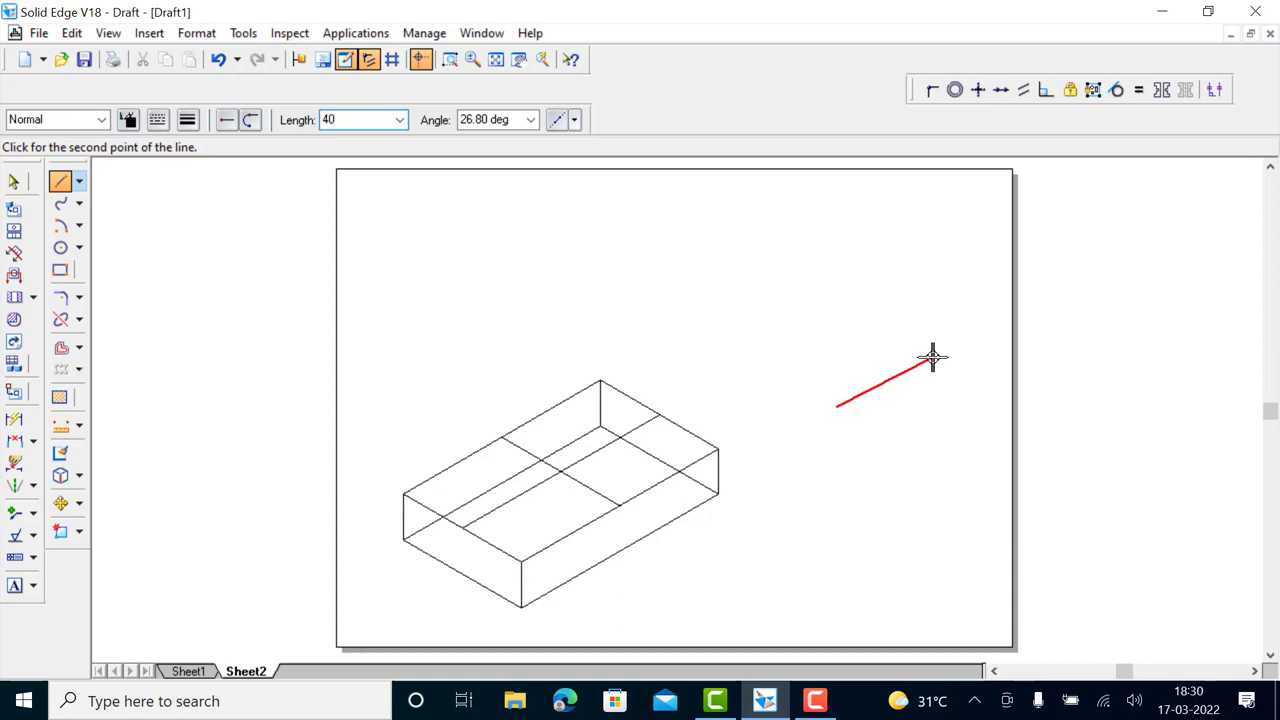
key("Tab")
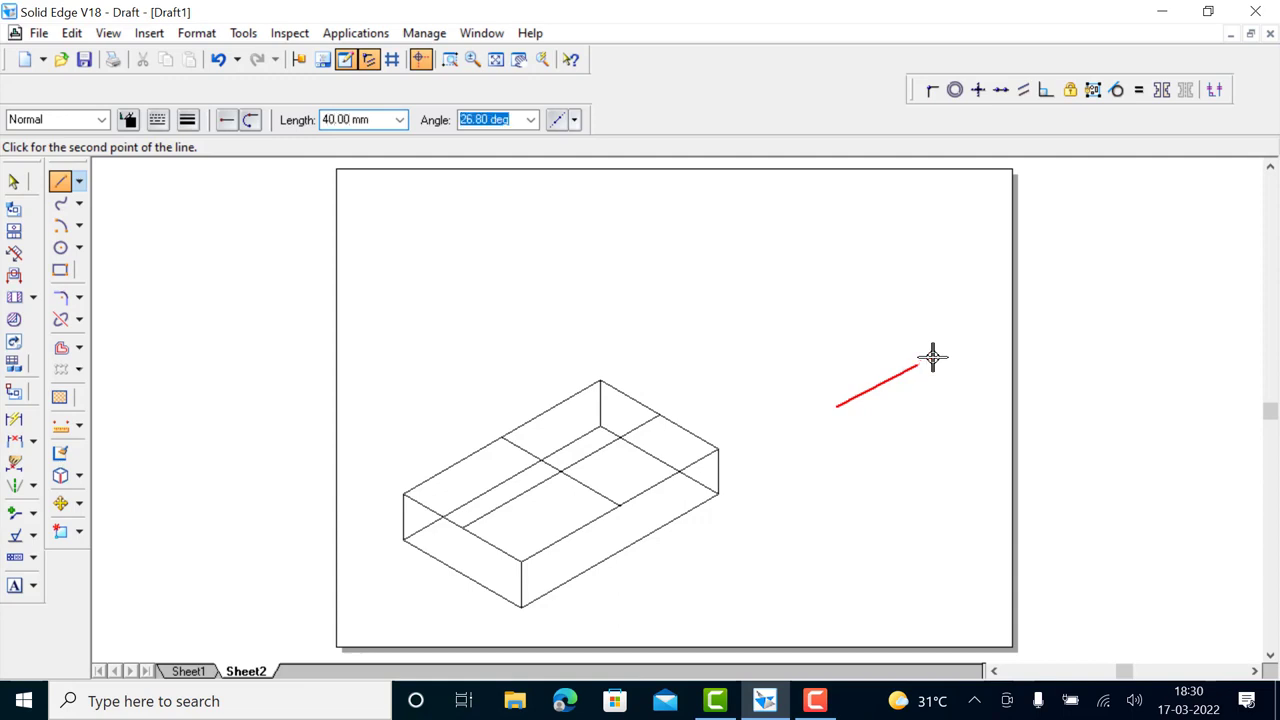
type("30")
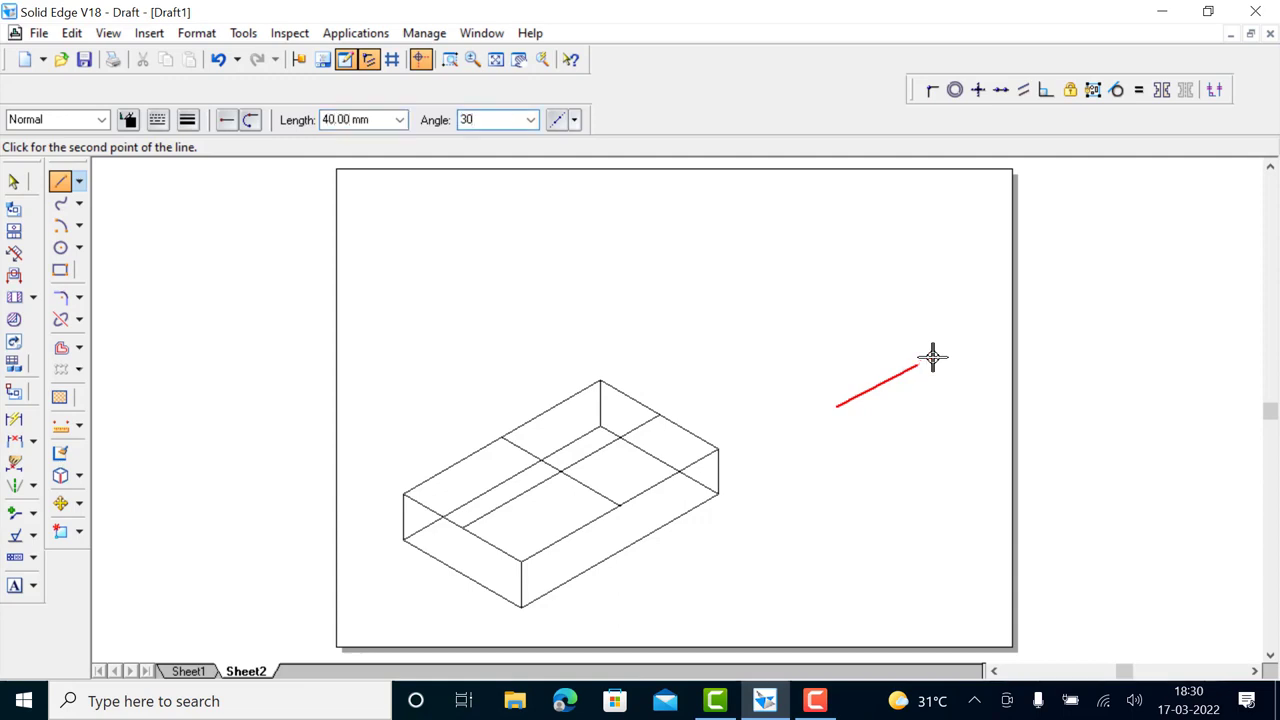
key("Tab")
left_click(932, 358)
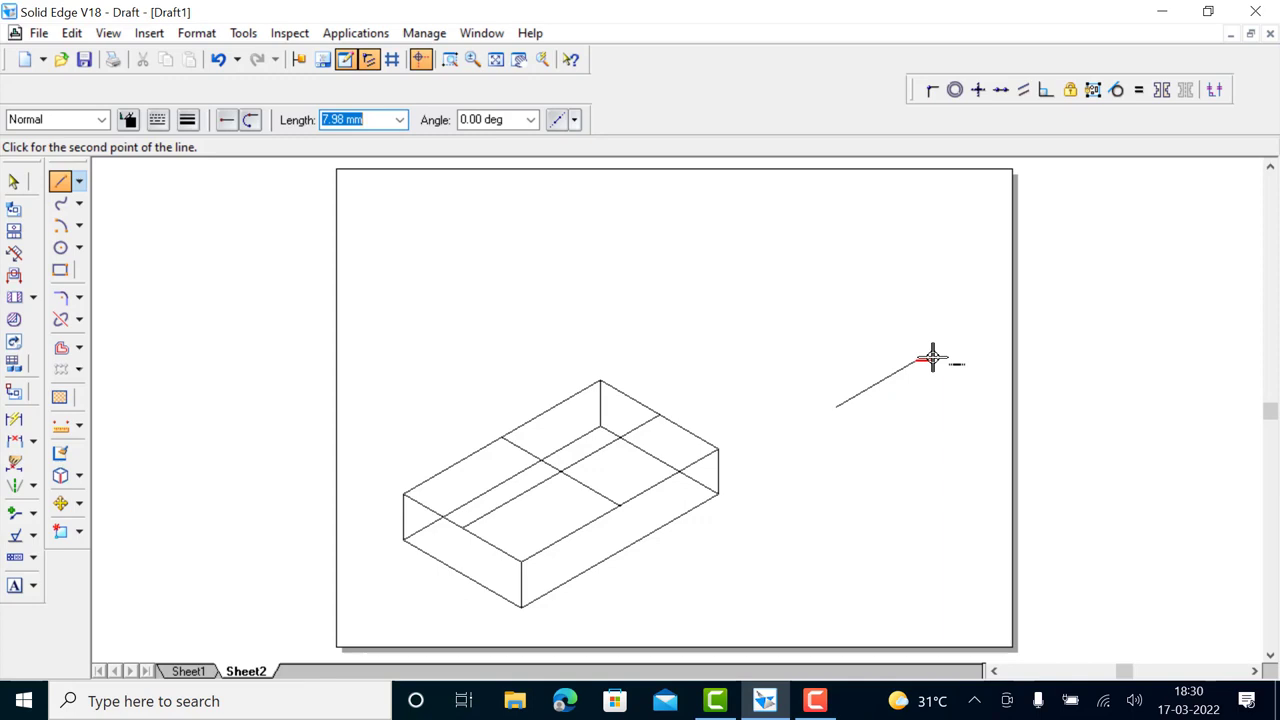
Step: Add 40 mm sides at 150° and 210°, then close the diamond back at its start point
type("40")
key("Tab")
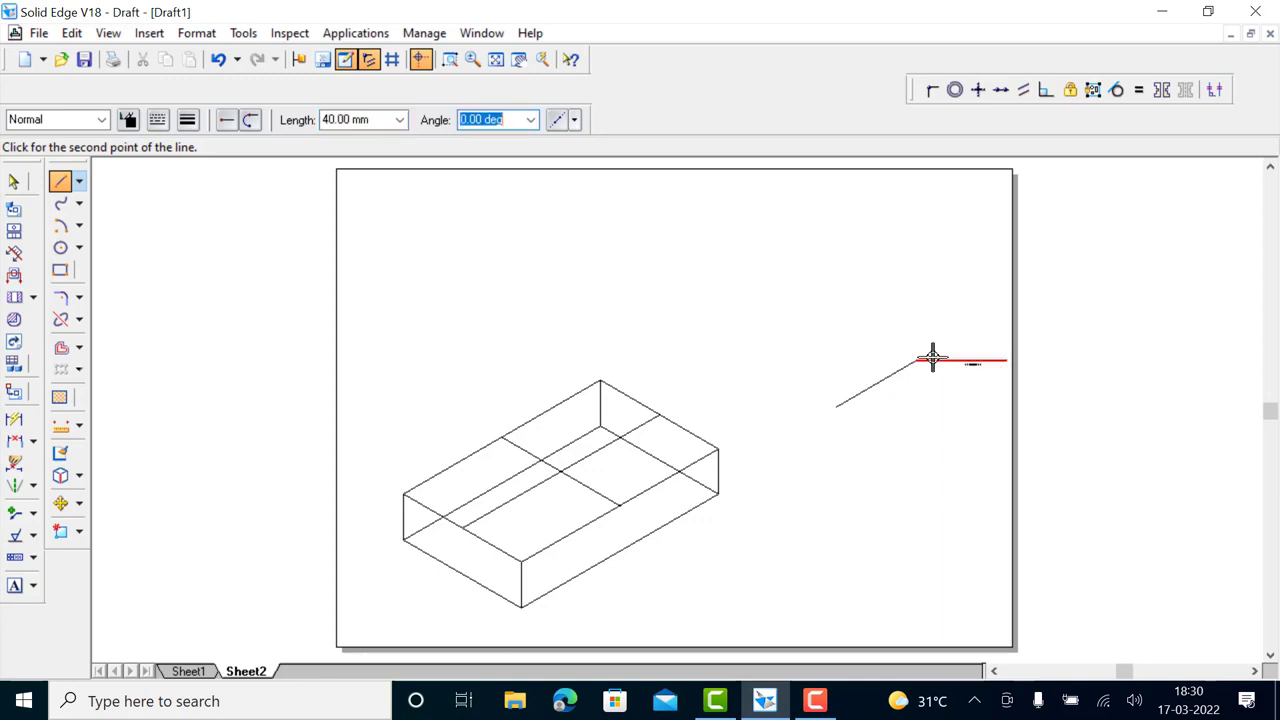
type("150")
key("Tab")
type("4")
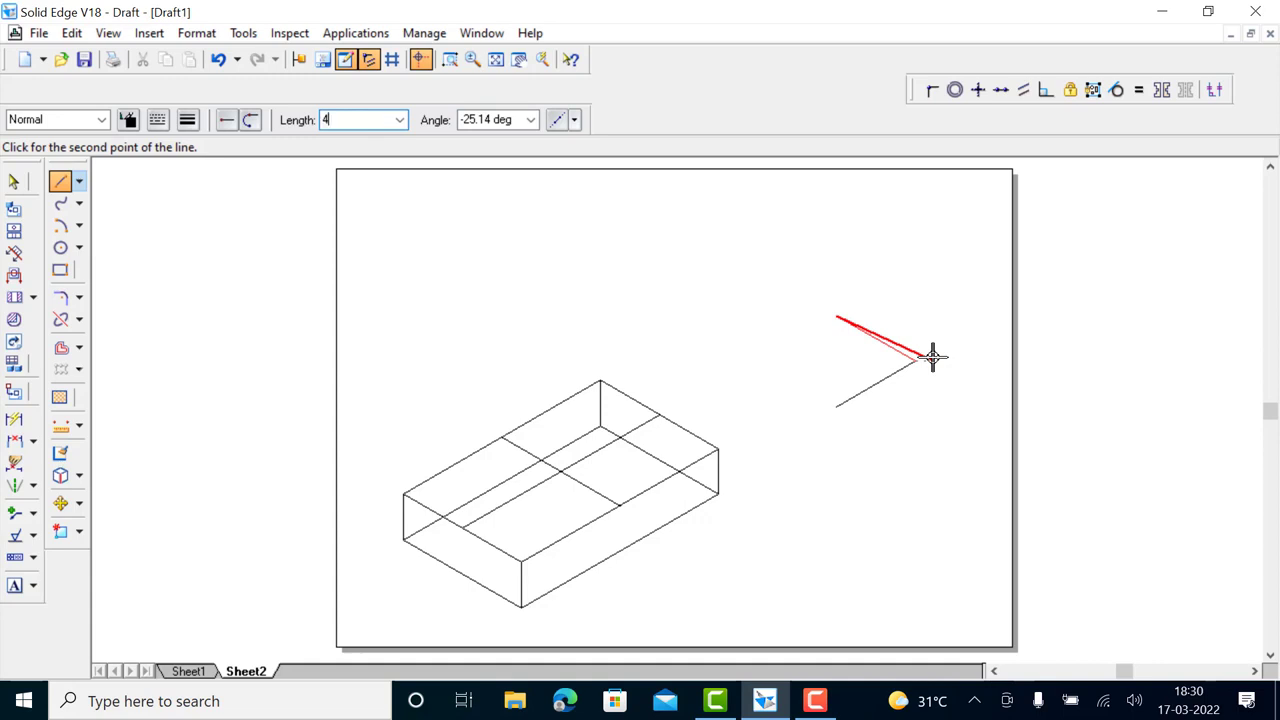
key("Tab")
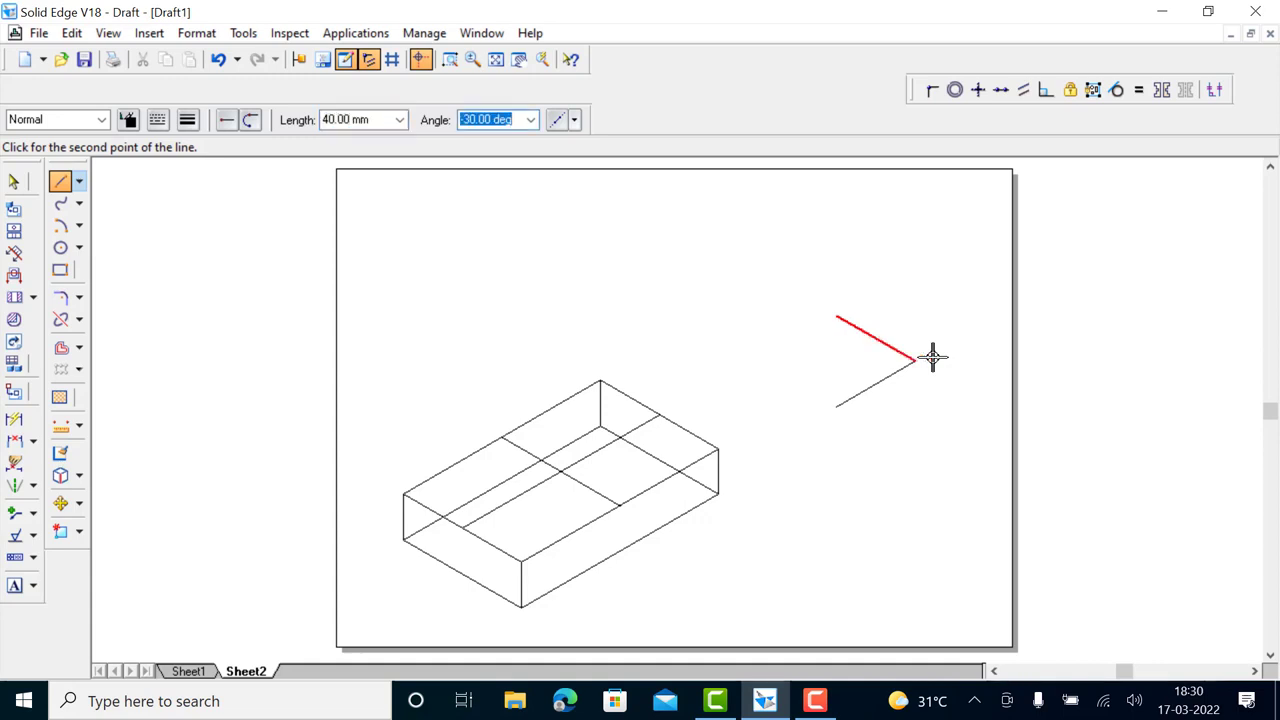
type("2")
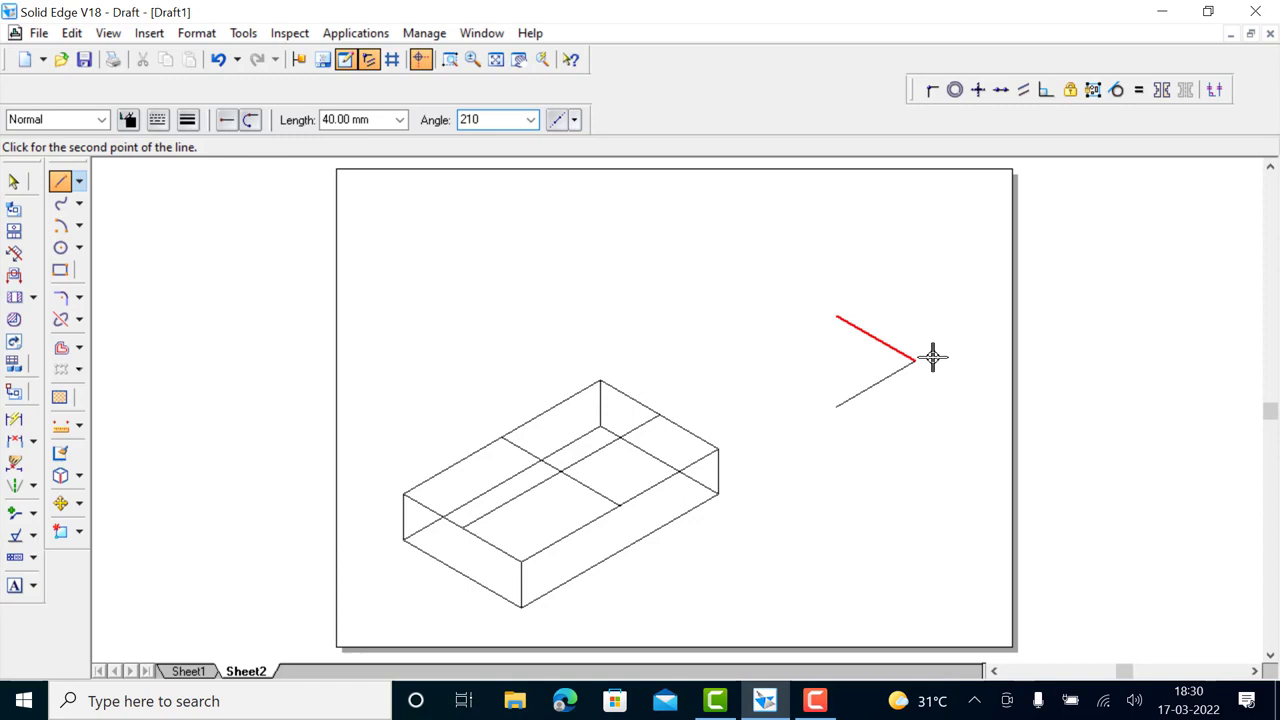
type("10")
key("Return")
left_click(931, 357)
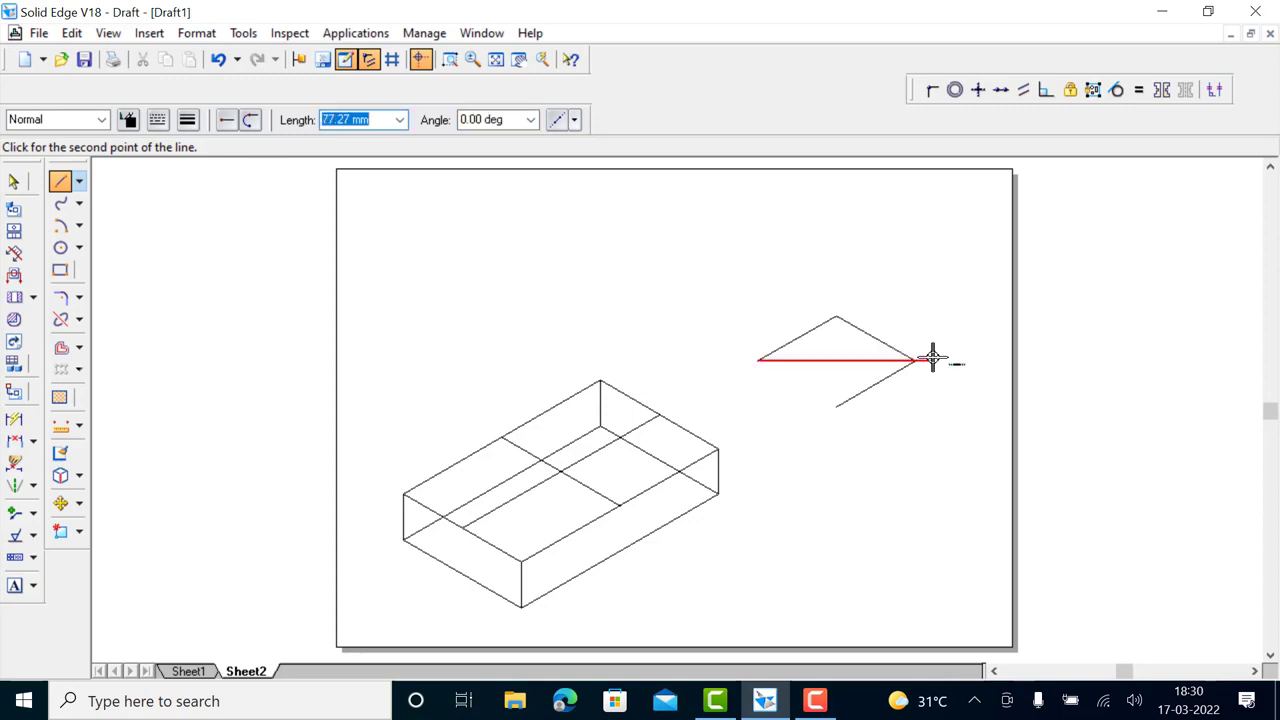
left_click(835, 405)
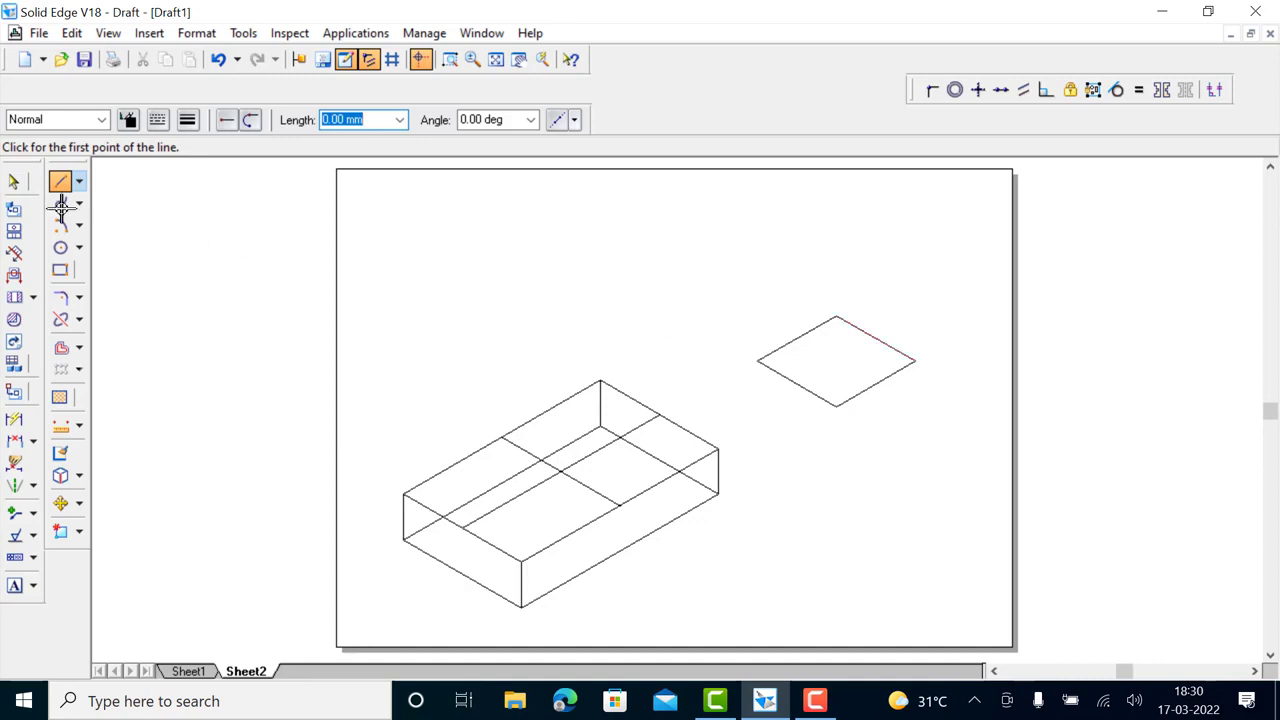
Step: Fence-select the 40 mm diamond and move-copy it from its bottom vertex 50 mm straight up
left_click(14, 182)
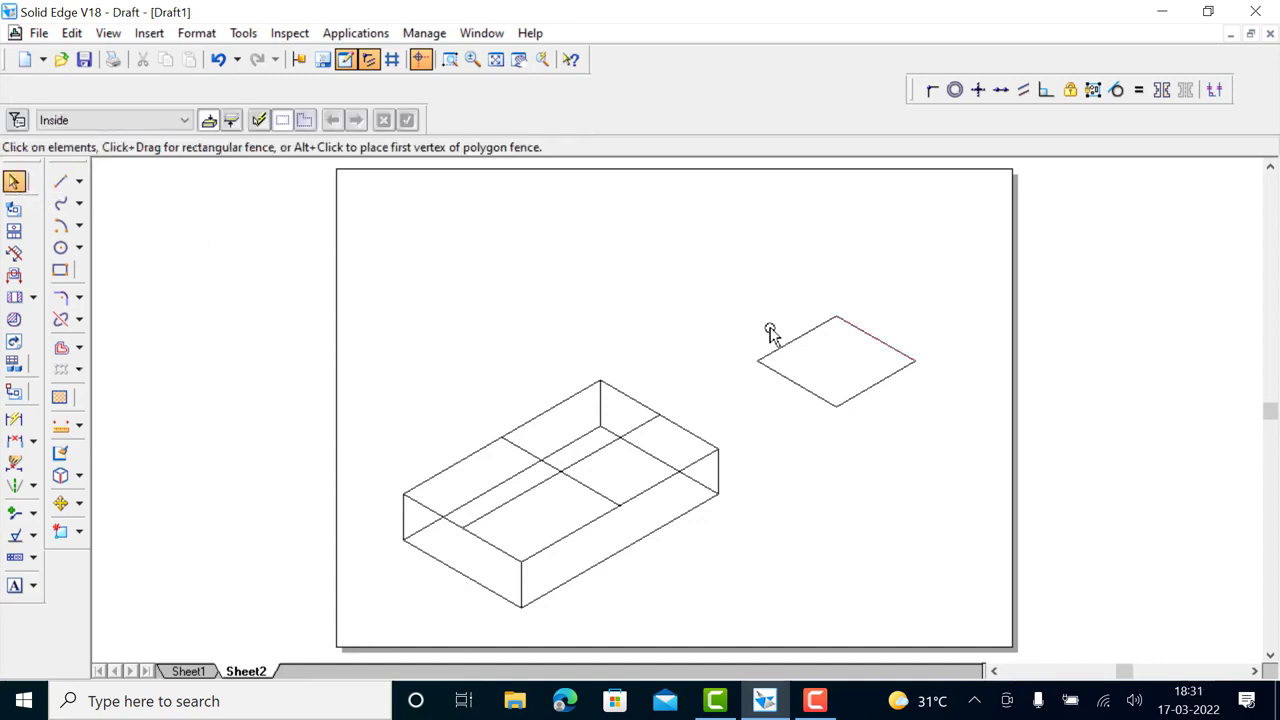
left_click_drag(731, 304, 941, 440)
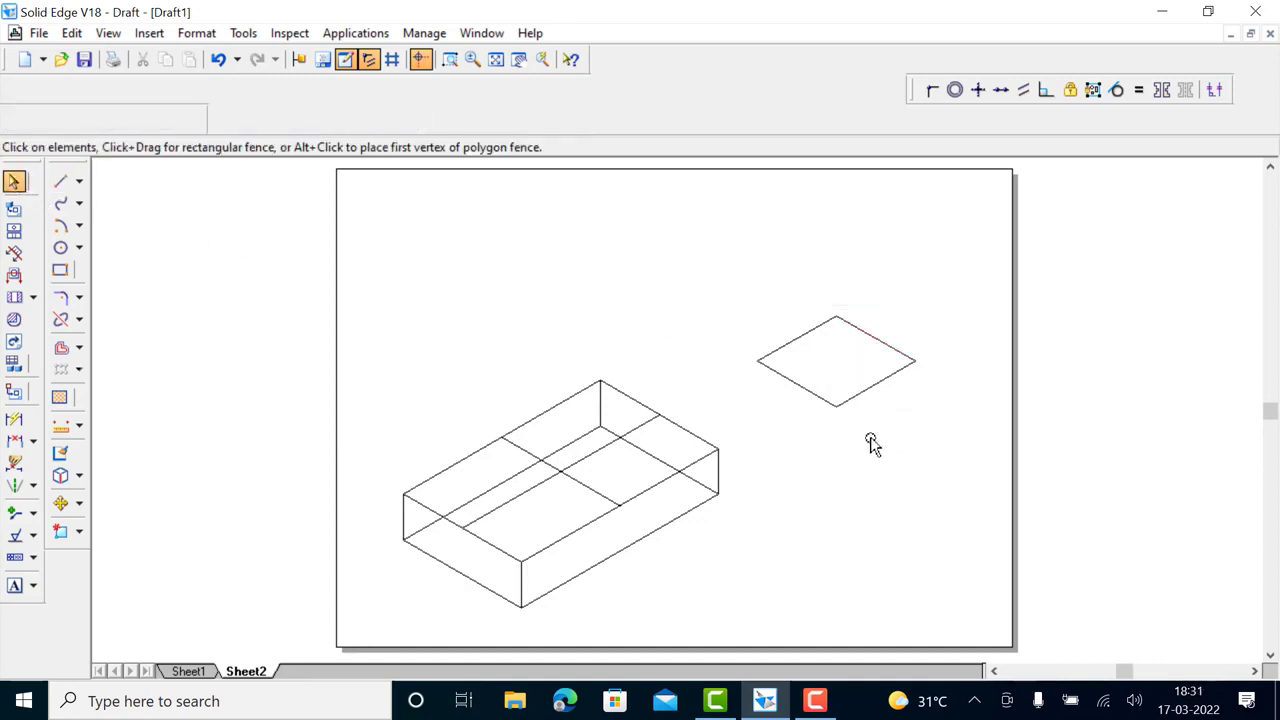
left_click(61, 503)
left_click(836, 412)
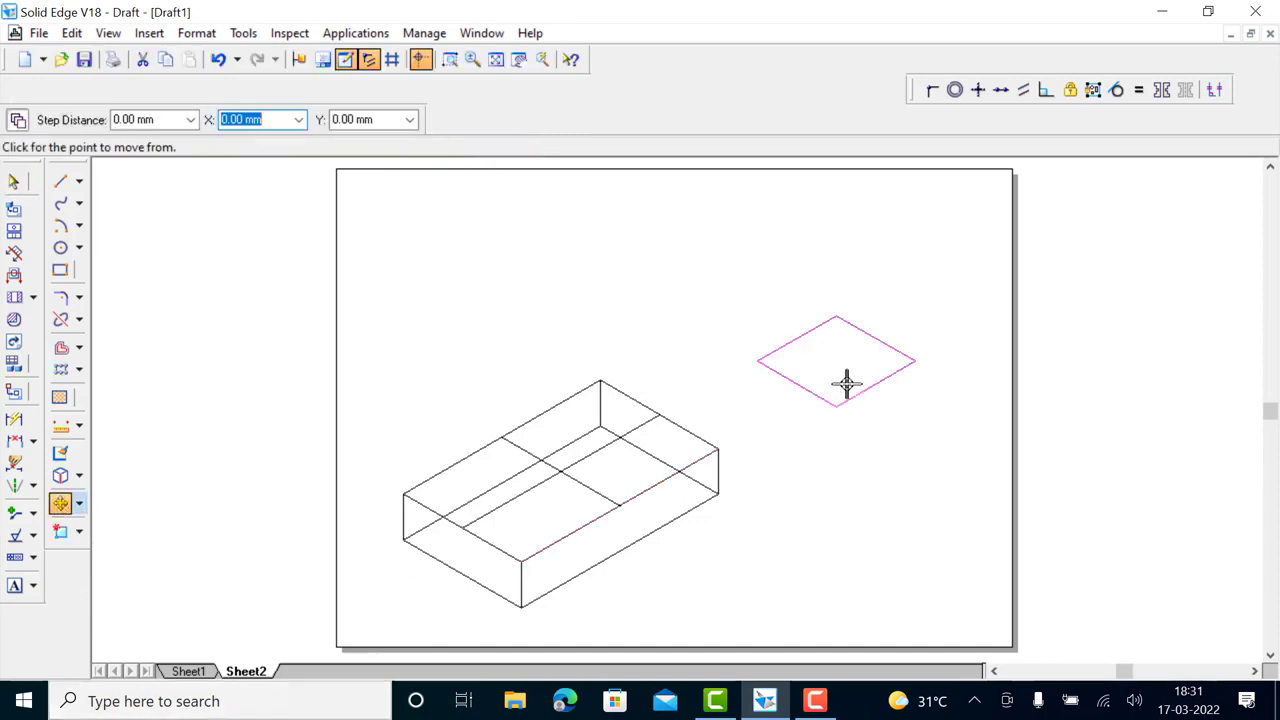
left_click(836, 405)
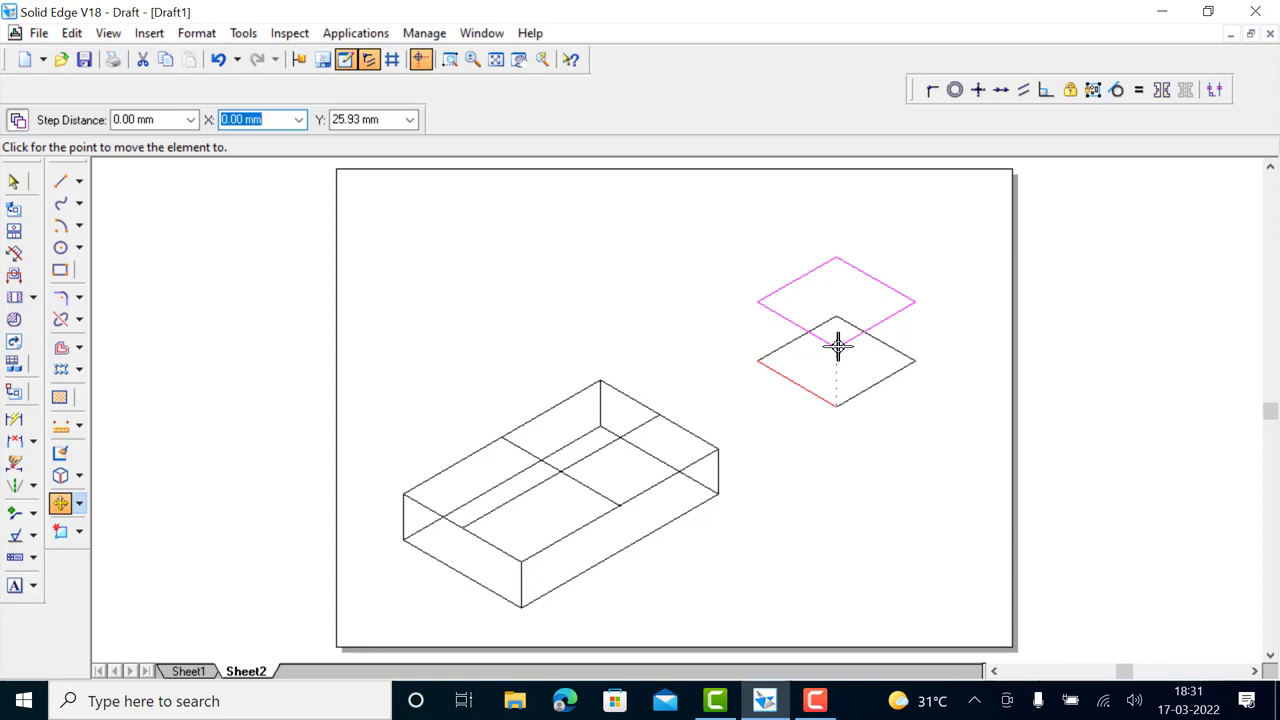
key("Tab")
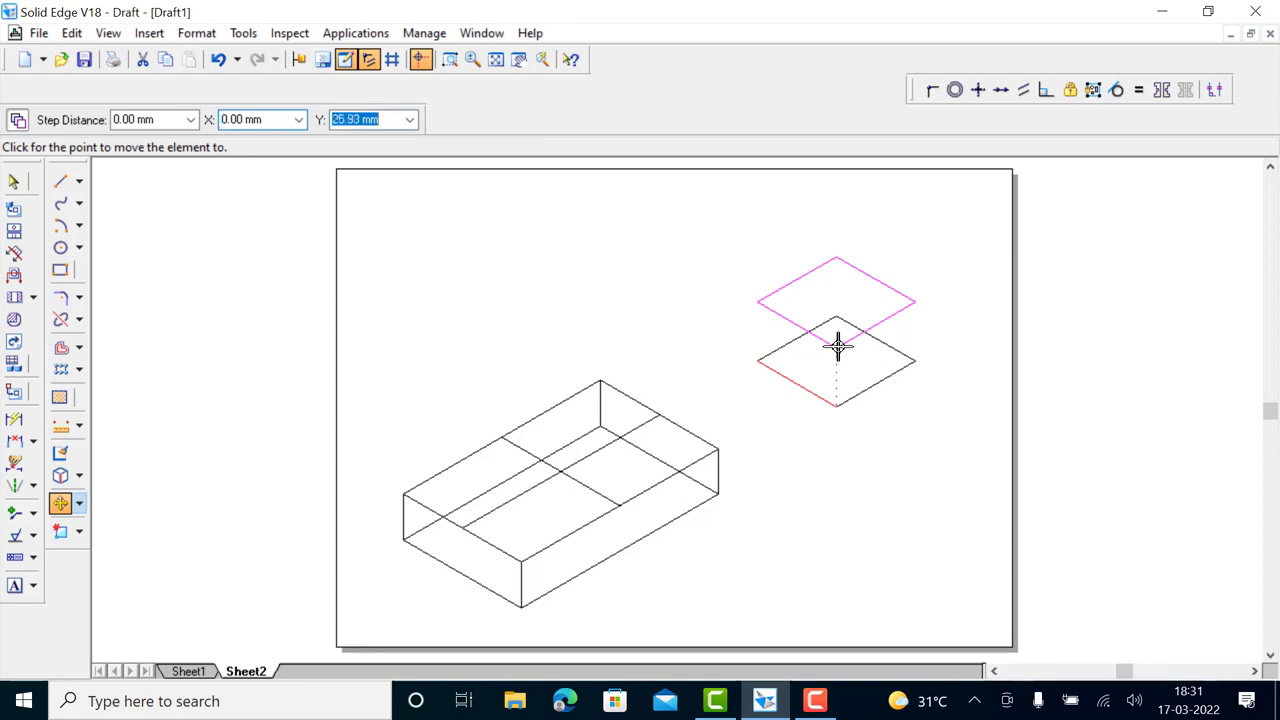
key("Tab")
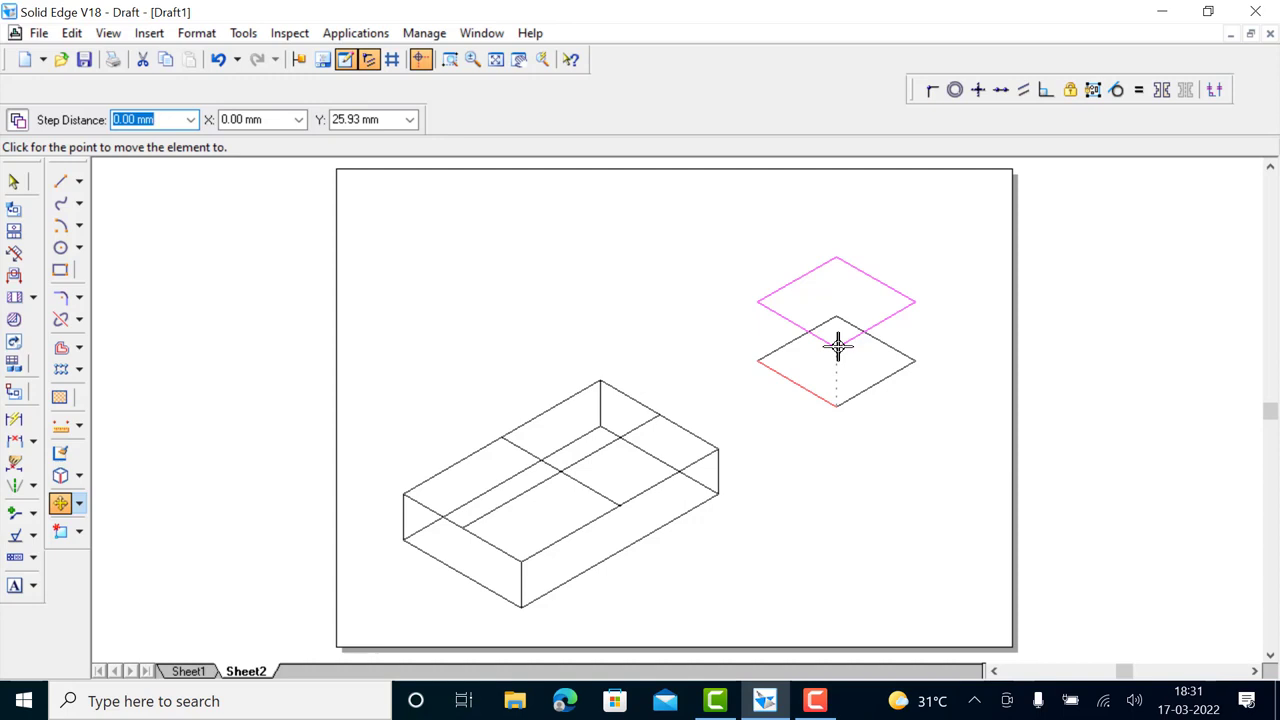
type("50")
key("Tab")
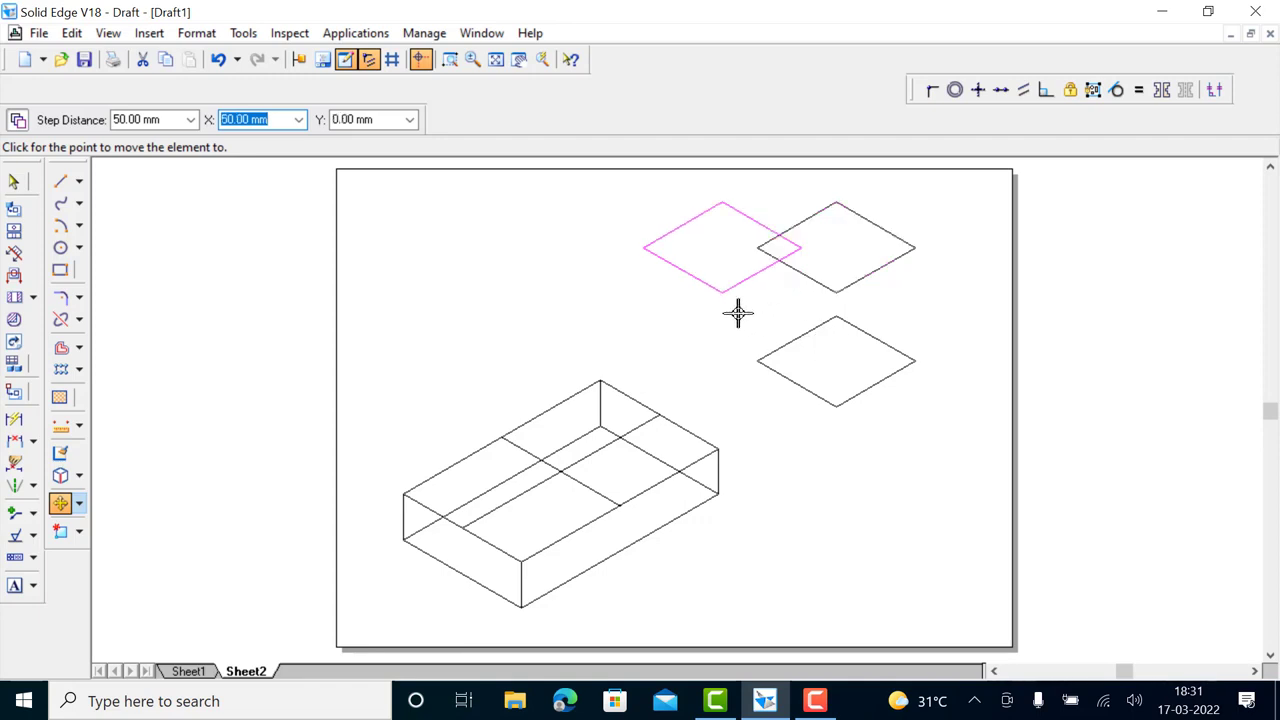
left_click(845, 272)
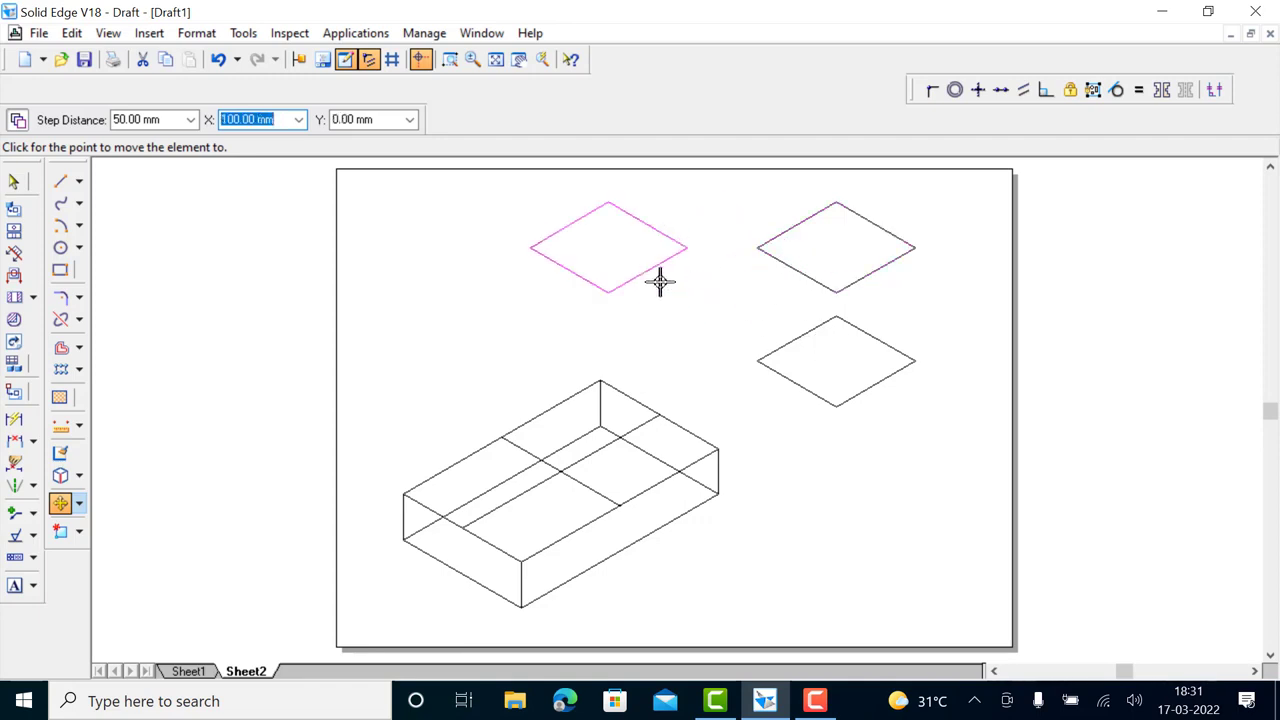
key("Escape")
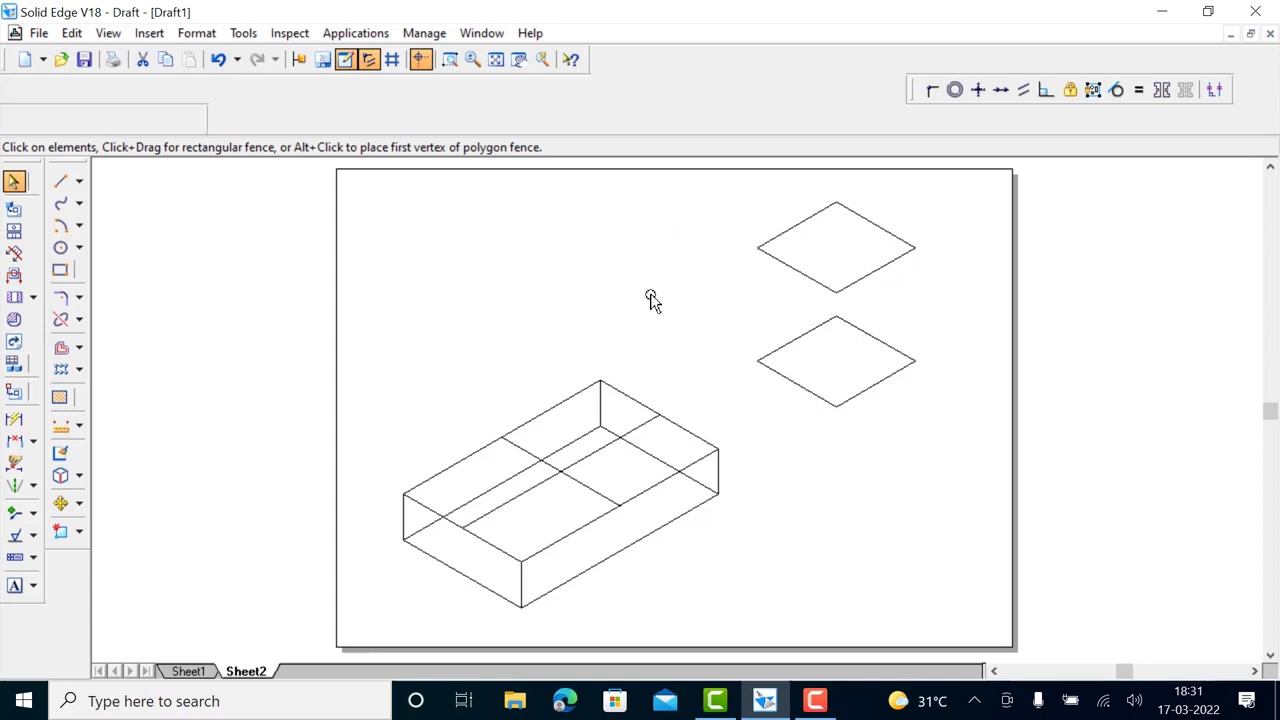
Step: Join the diamonds with left, front and right vertical edges, and draw crossing lines on the base
left_click(60, 181)
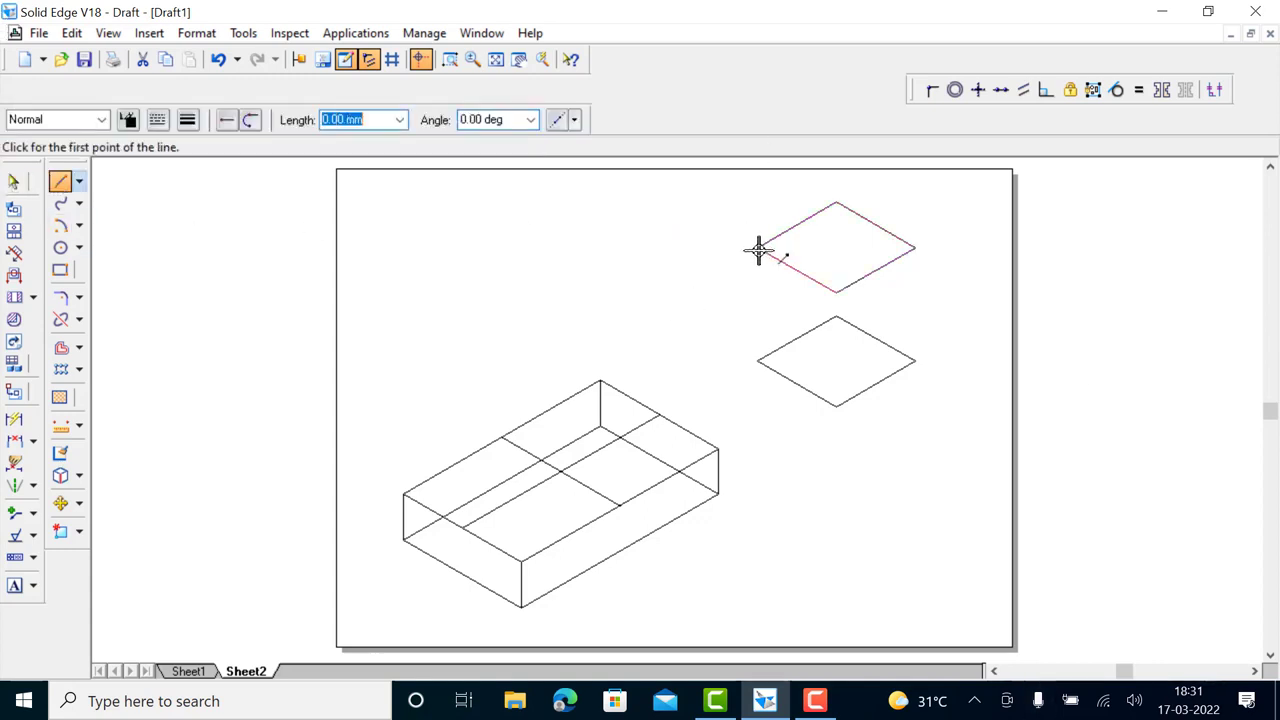
left_click(757, 248)
left_click(757, 360)
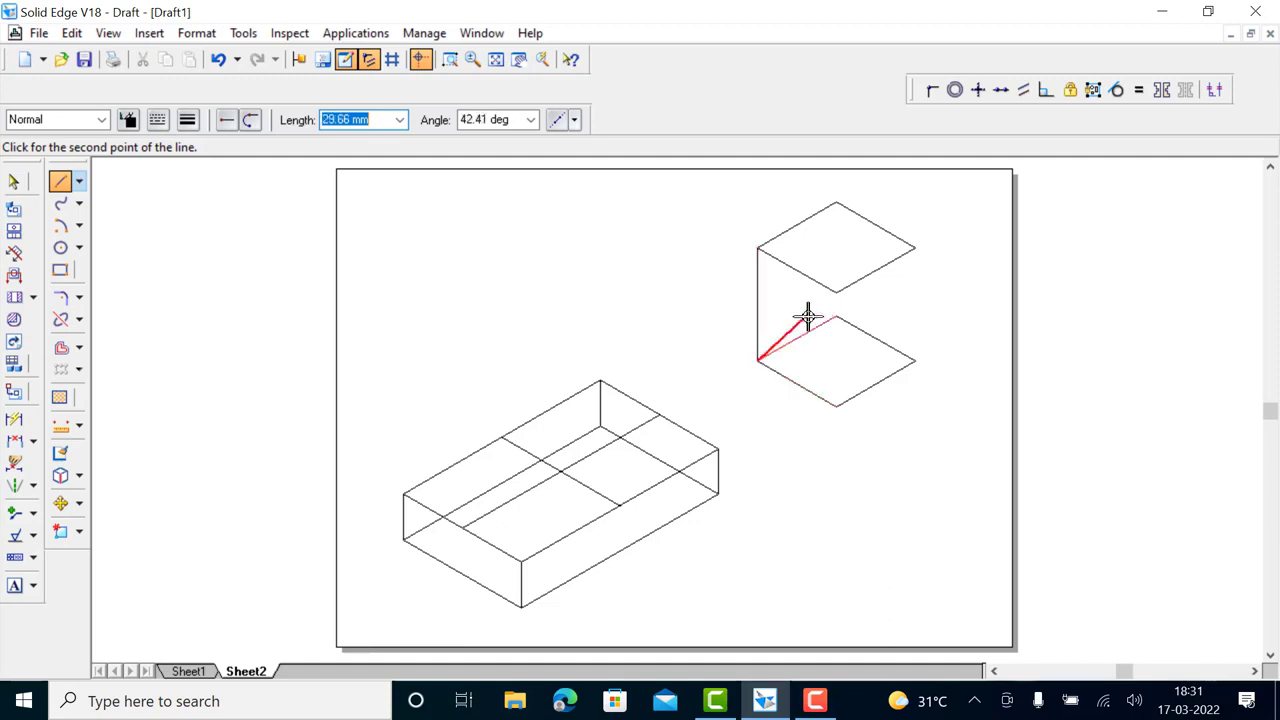
right_click(807, 312)
left_click(836, 290)
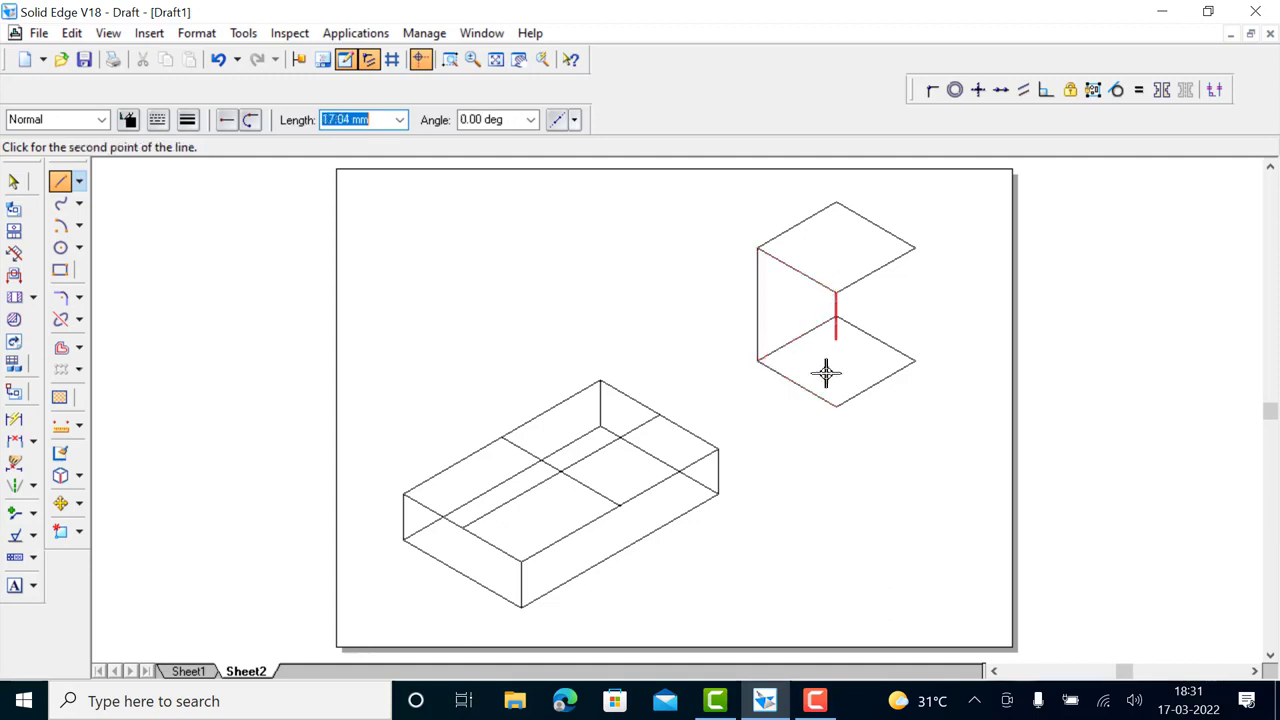
left_click(836, 405)
right_click(903, 297)
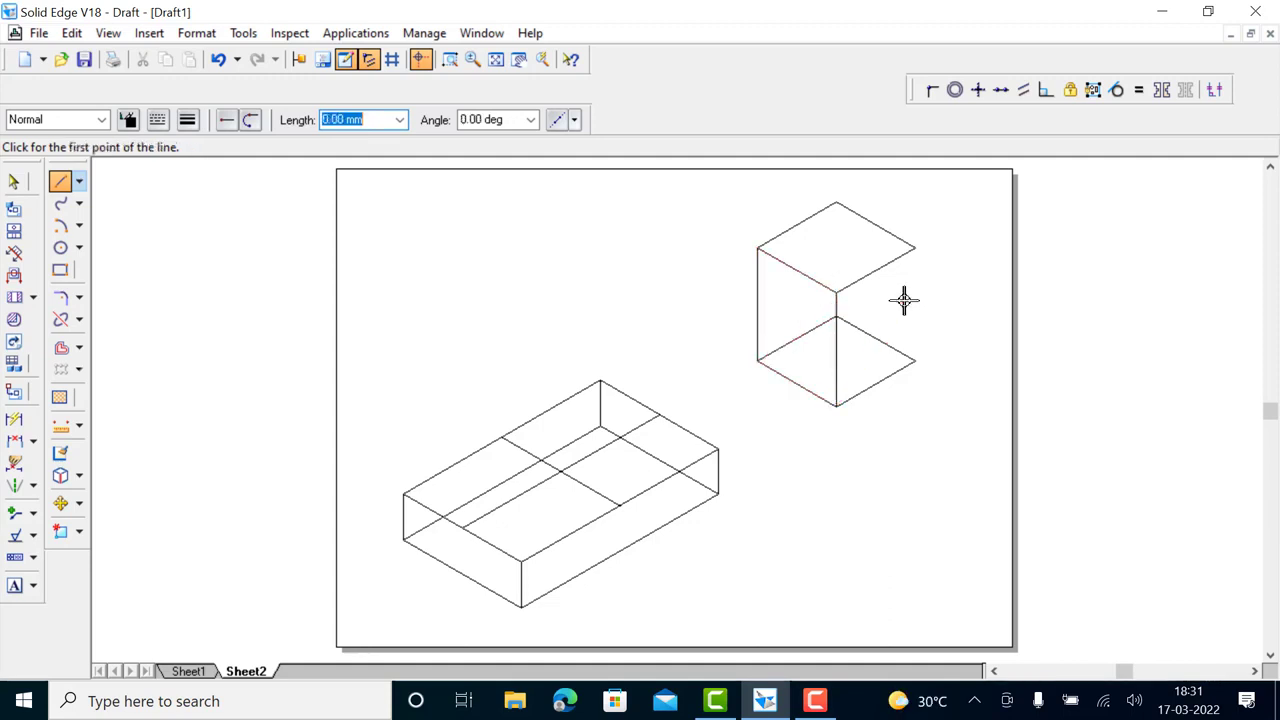
left_click(913, 247)
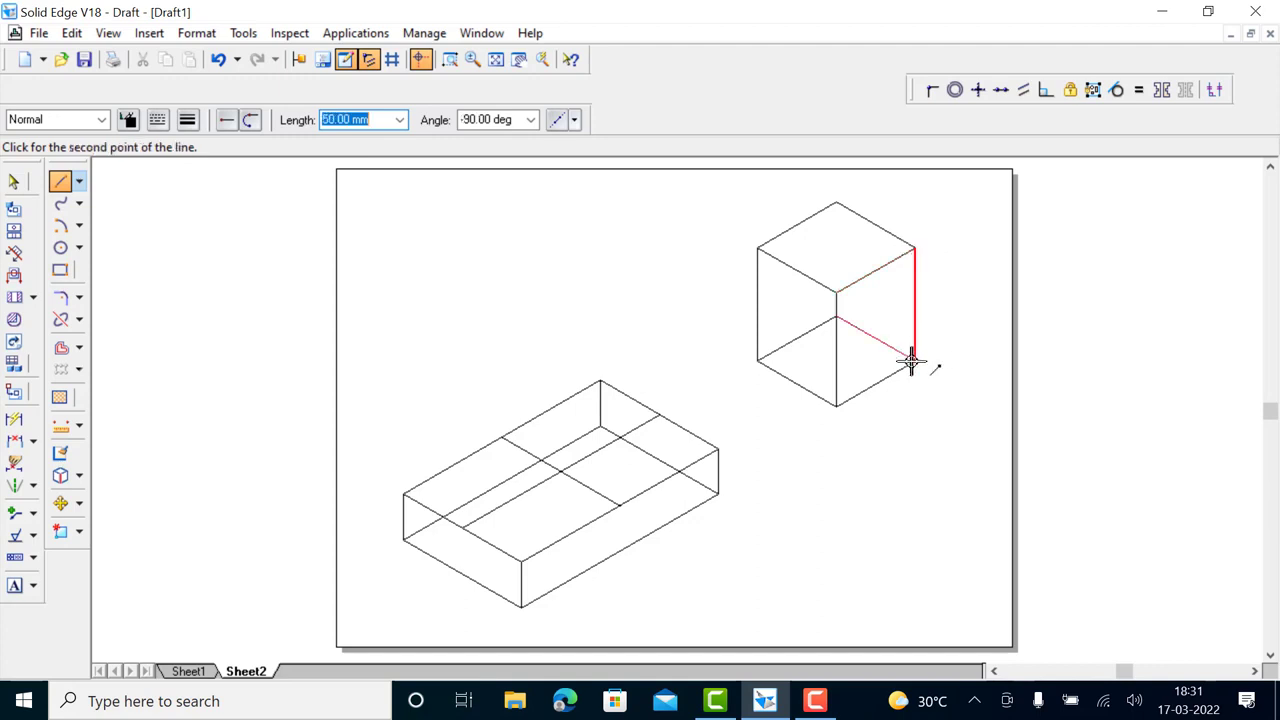
left_click(913, 360)
right_click(905, 364)
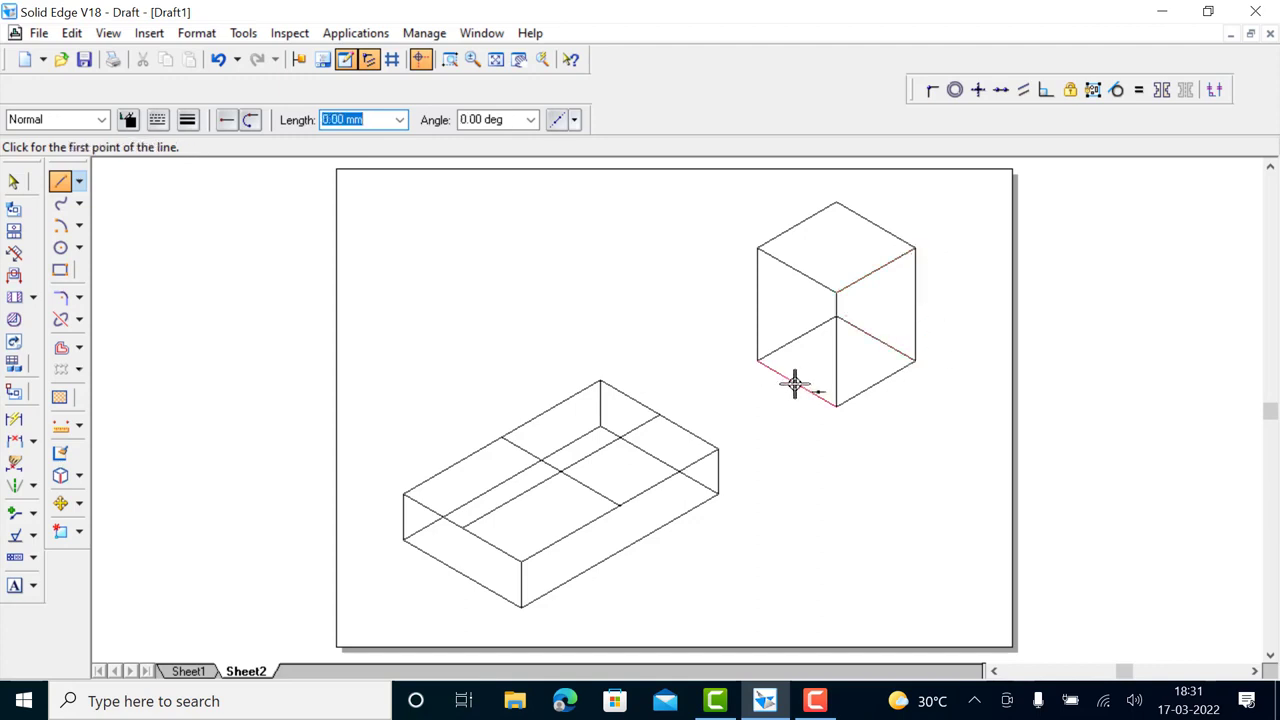
left_click(797, 383)
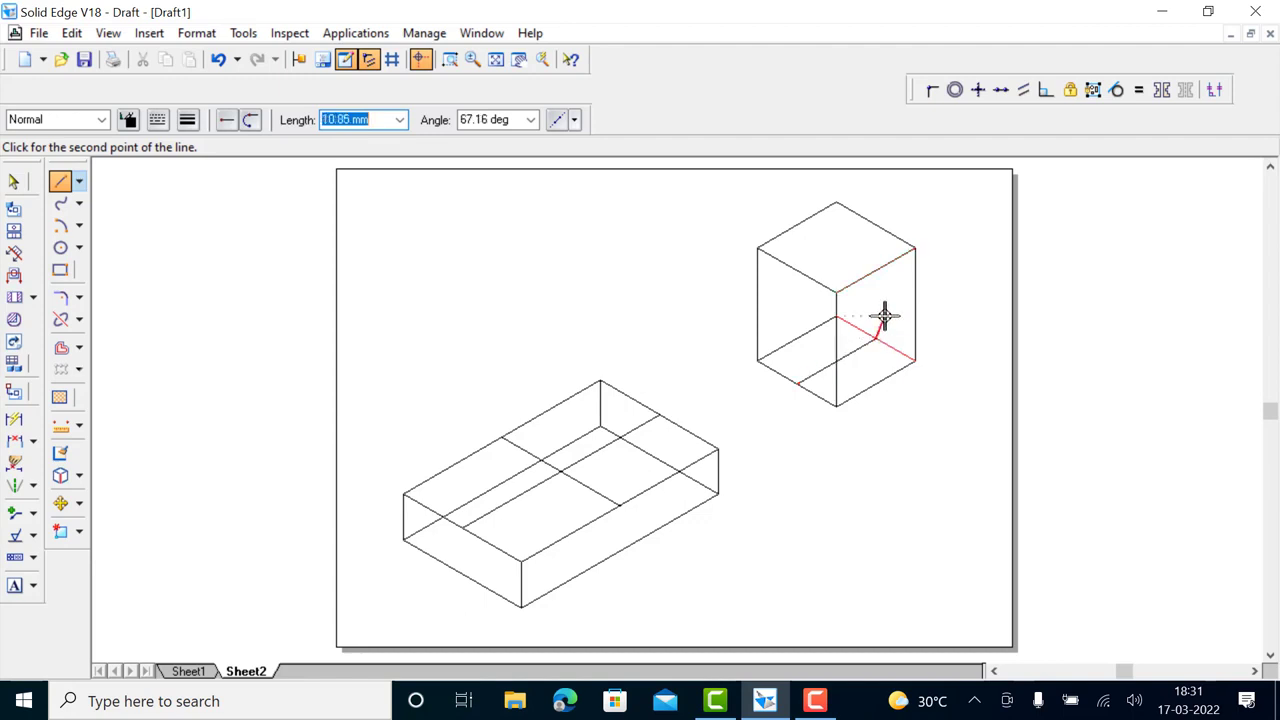
left_click(874, 340)
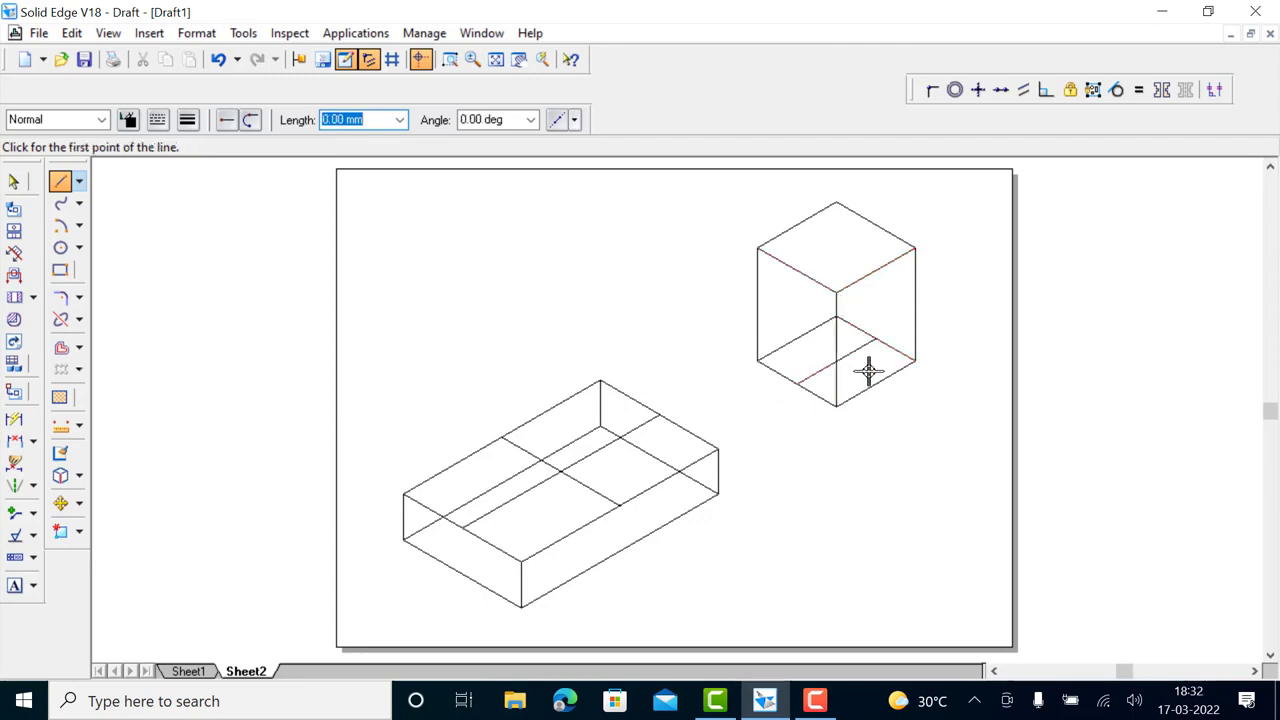
Step: Fence-select all the prism's lines and group them
left_click(14, 181)
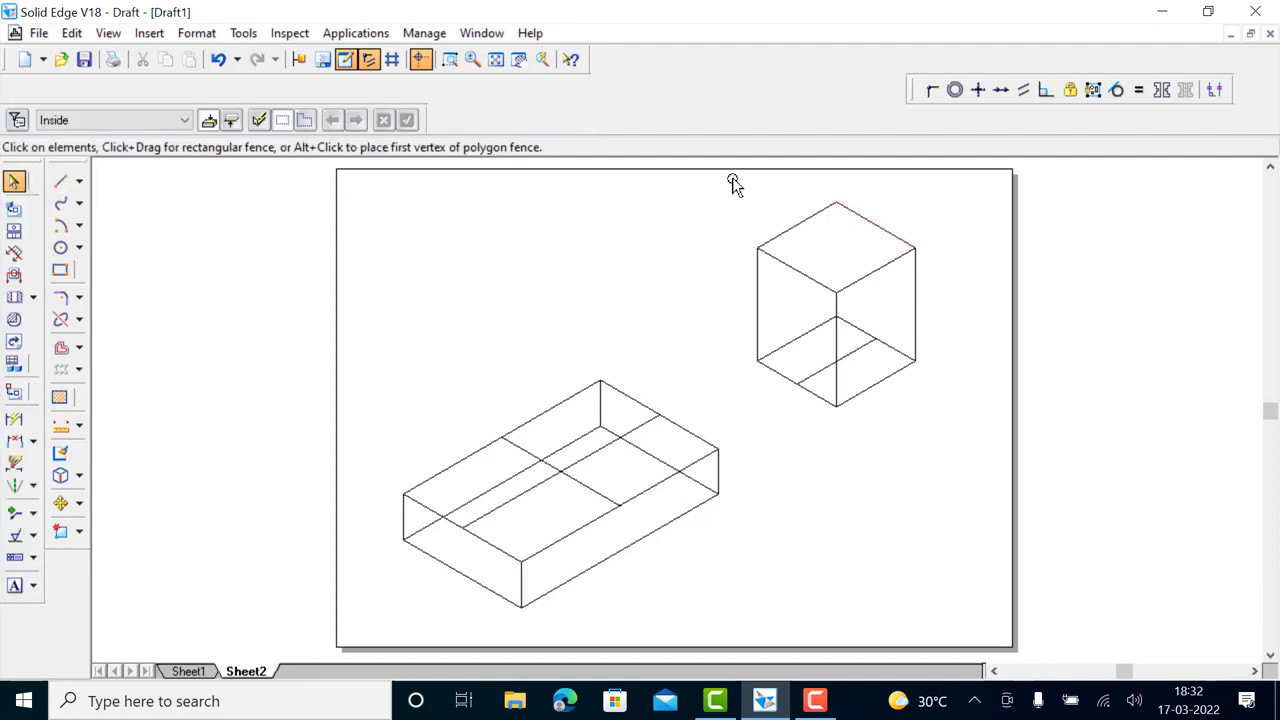
left_click_drag(733, 180, 971, 443)
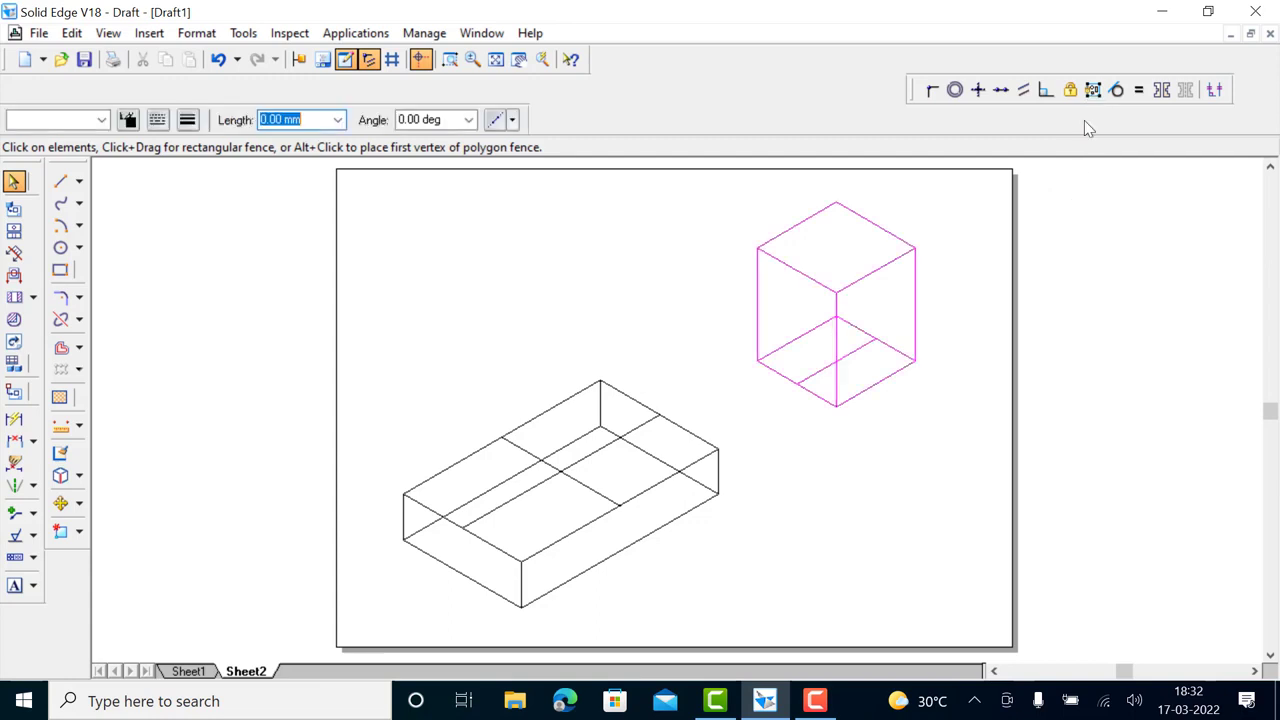
left_click(1093, 91)
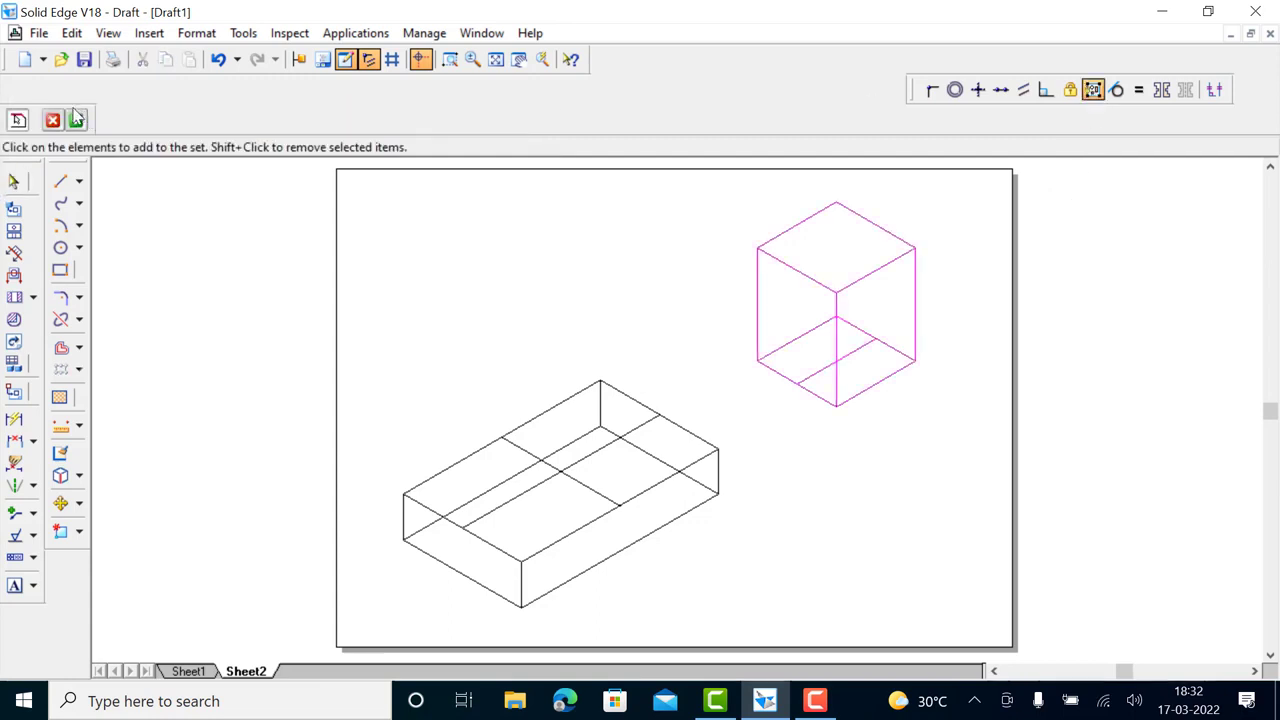
left_click(78, 121)
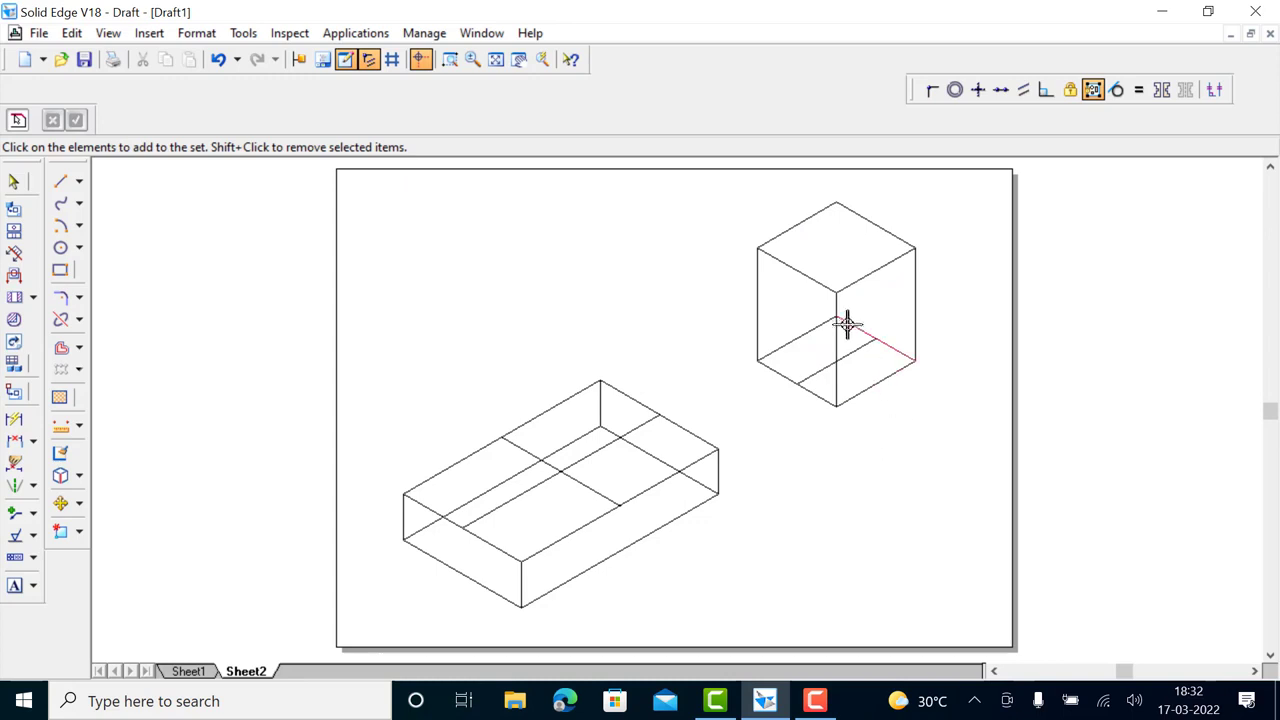
Step: Connect the prism's base centre line to the slab's centre, seating the prism on top
left_click(931, 90)
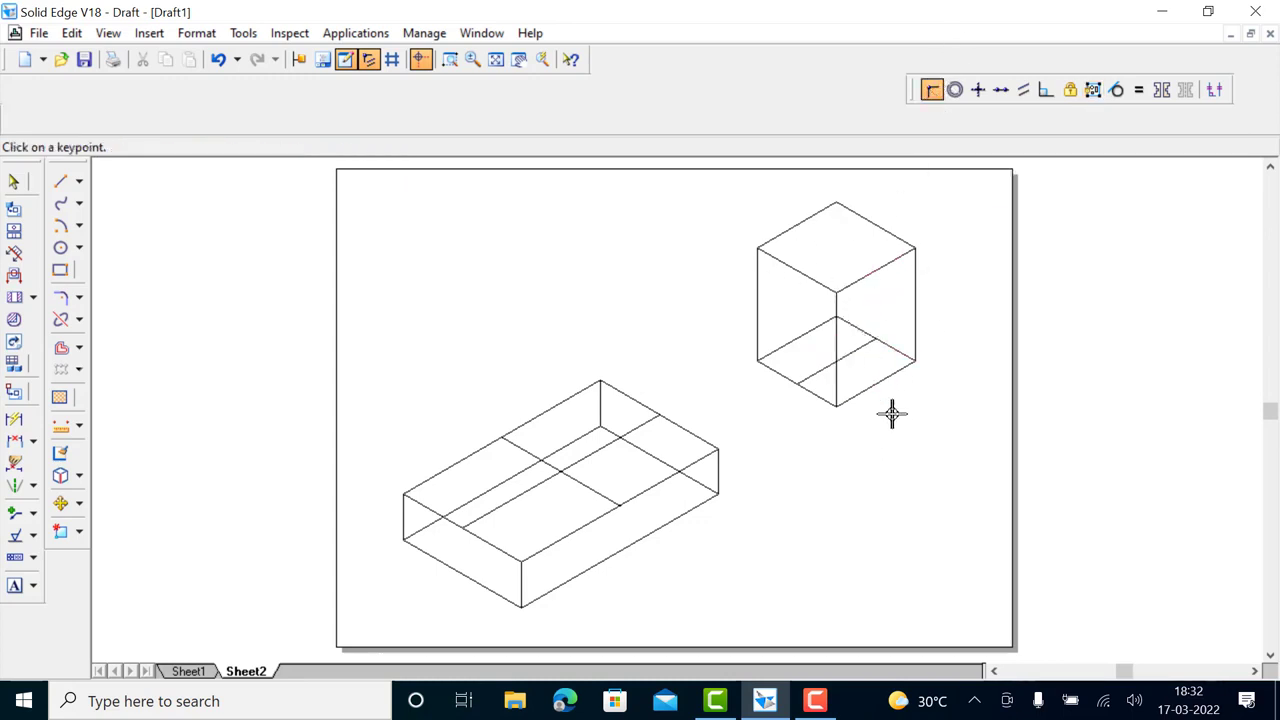
left_click(838, 360)
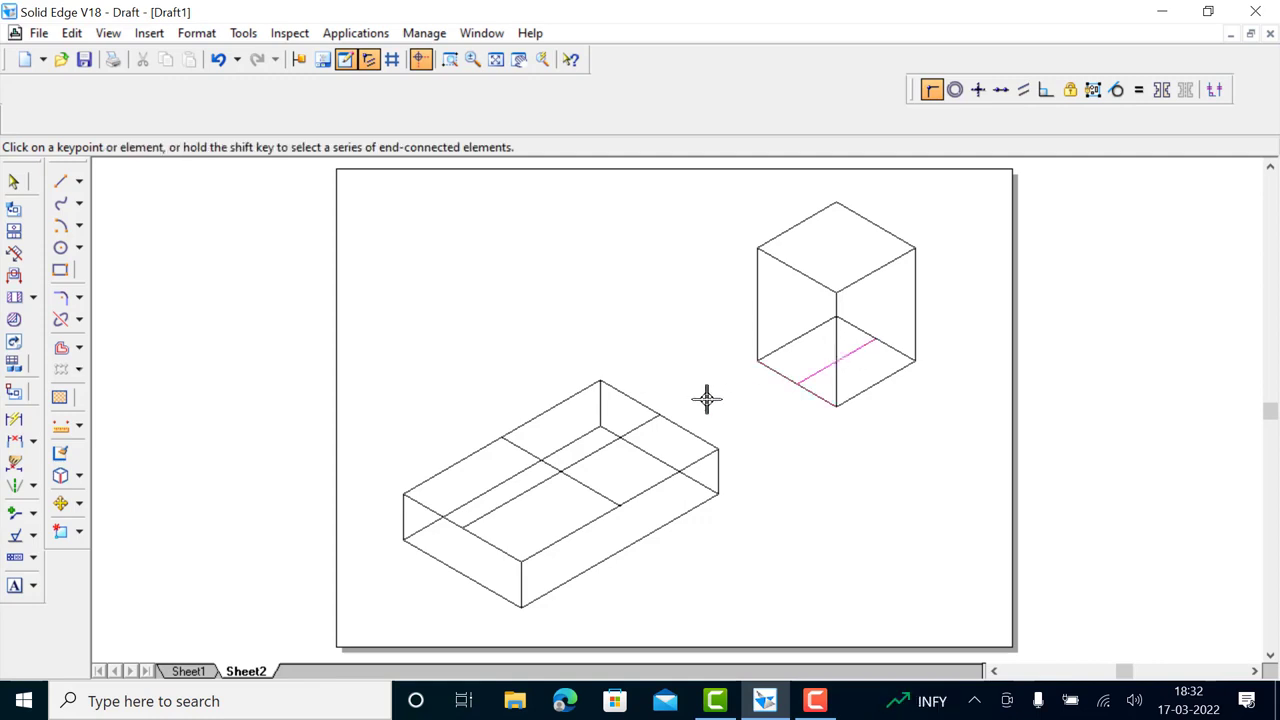
left_click(563, 470)
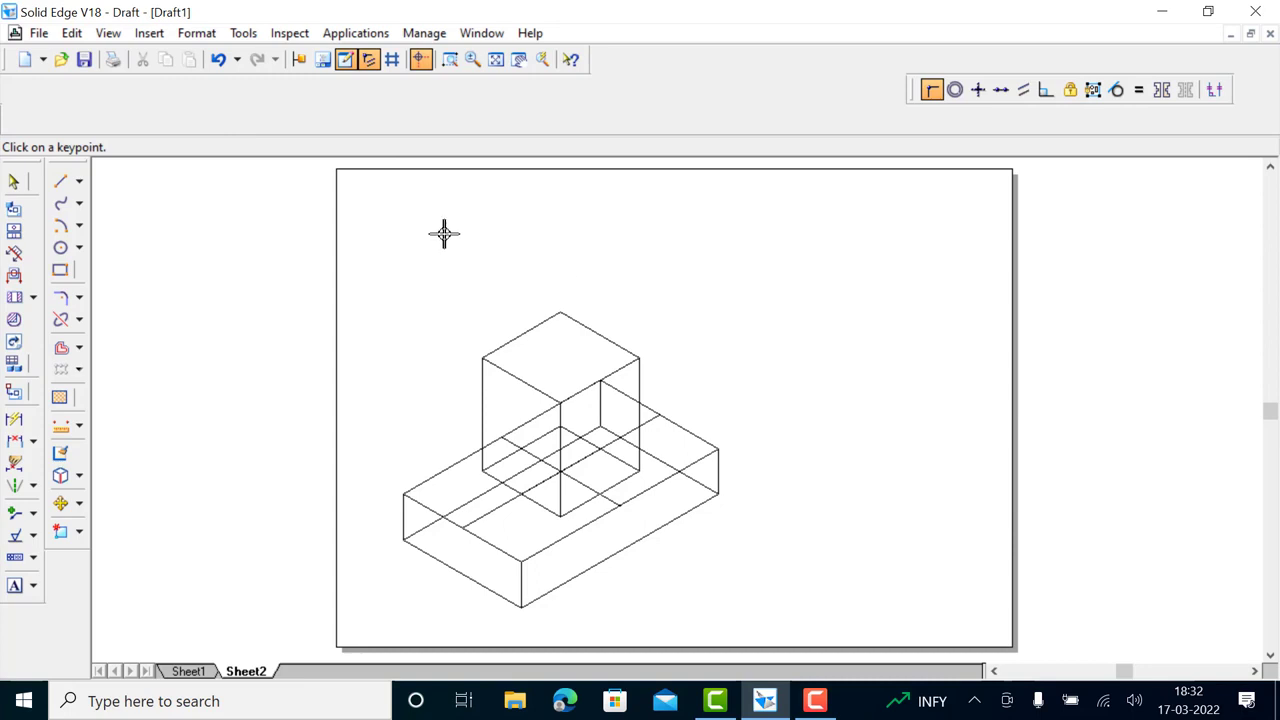
Step: Fence the whole slab-and-prism drawing, drag it up and right, then deselect
left_click(14, 178)
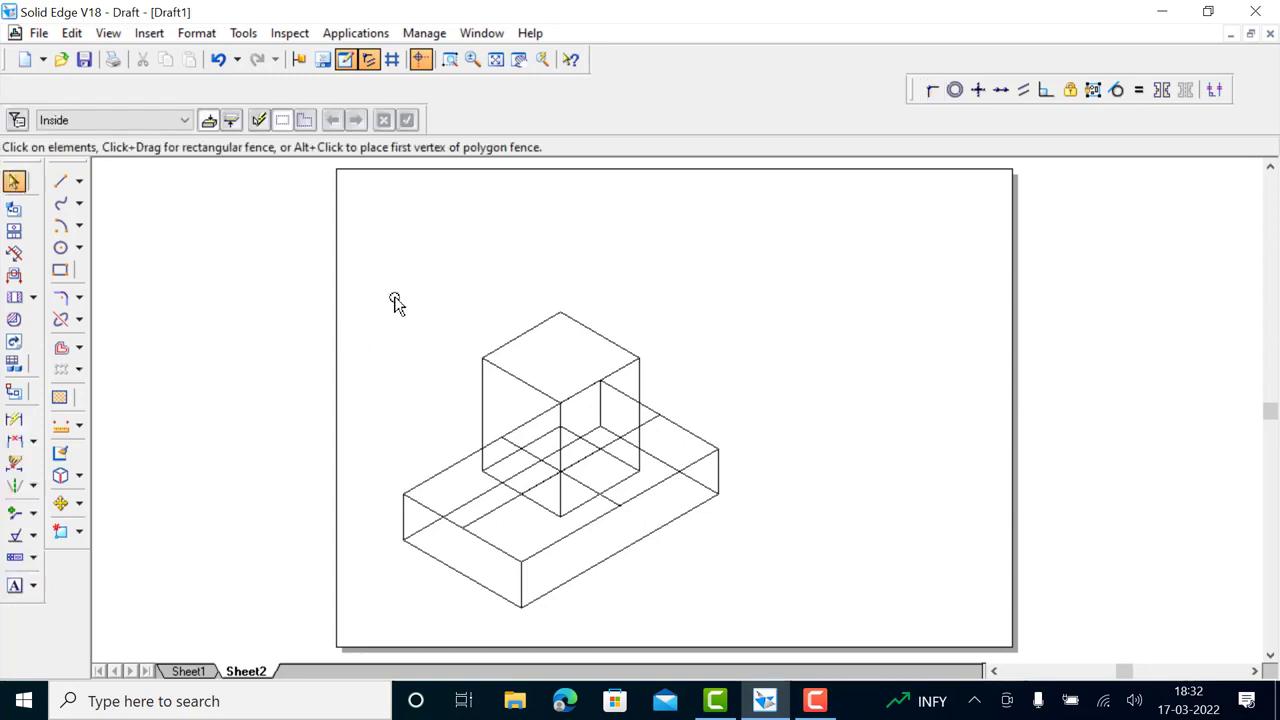
mouse_move(375, 295)
left_mouse_down()
mouse_move(753, 601)
mouse_move(795, 618)
left_mouse_up()
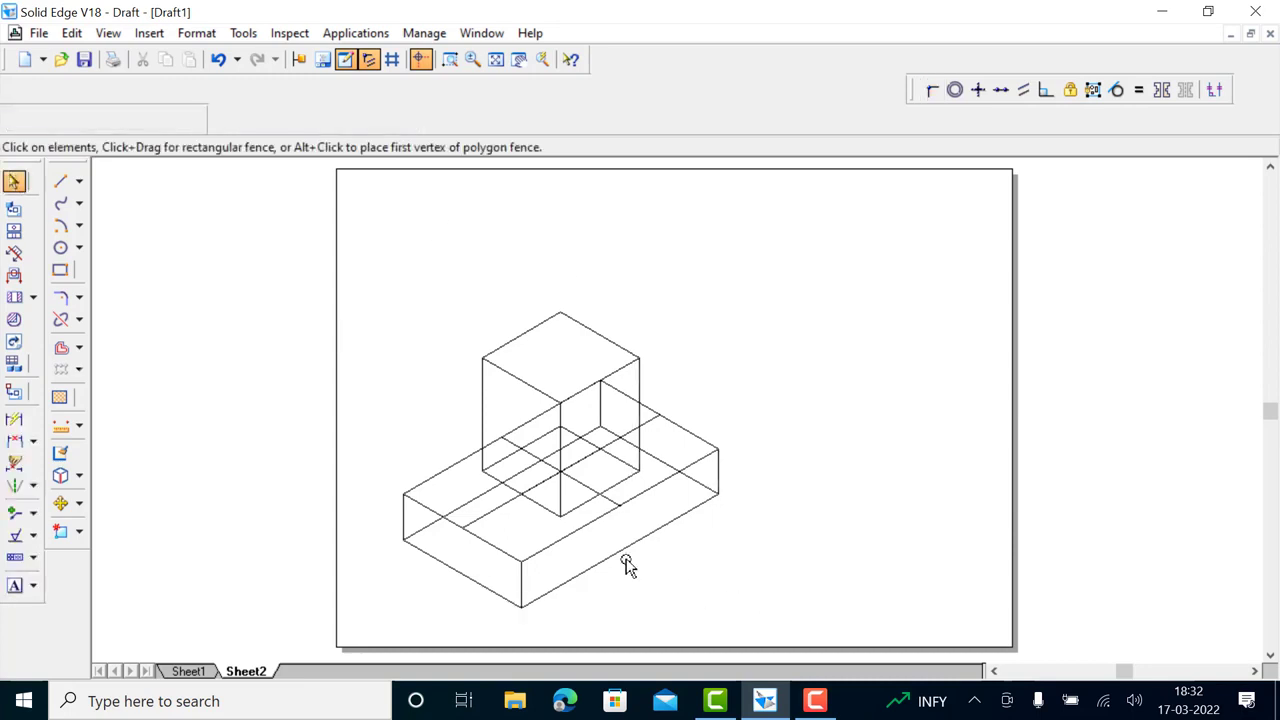
mouse_move(643, 546)
left_mouse_down("ctrl")
mouse_move(711, 509)
mouse_move(730, 522)
left_mouse_up("ctrl")
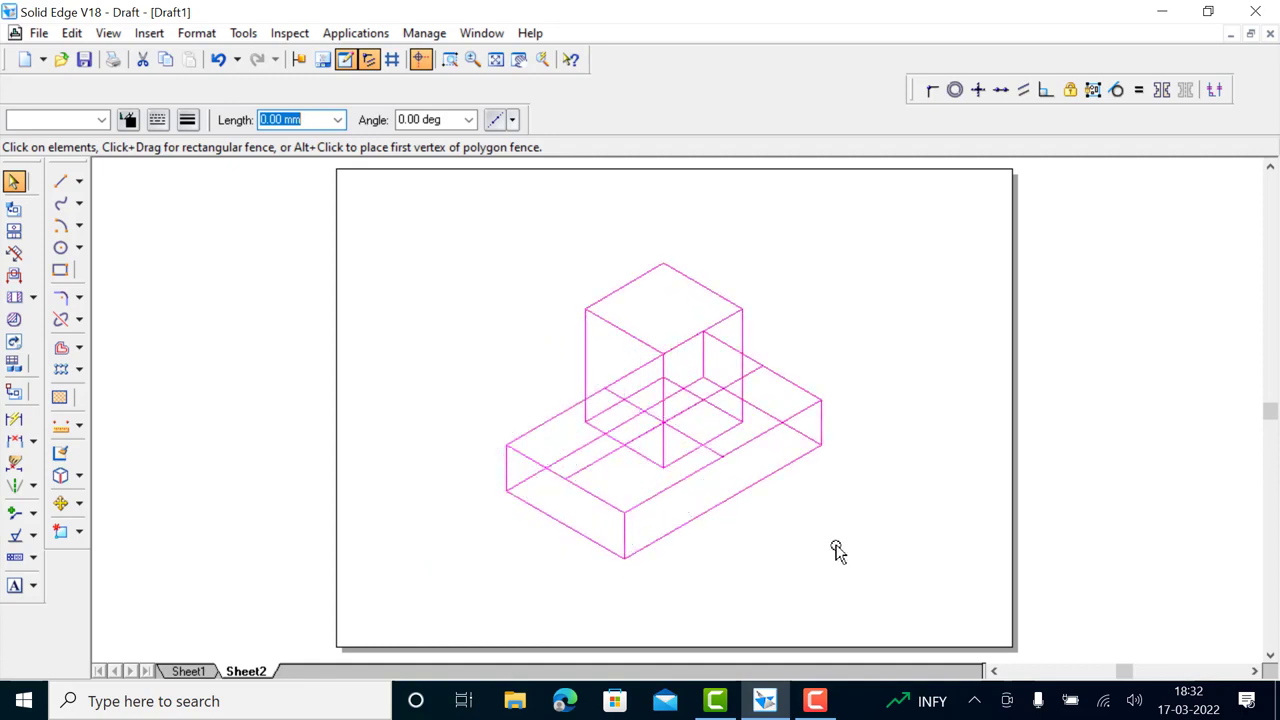
left_click(837, 551)
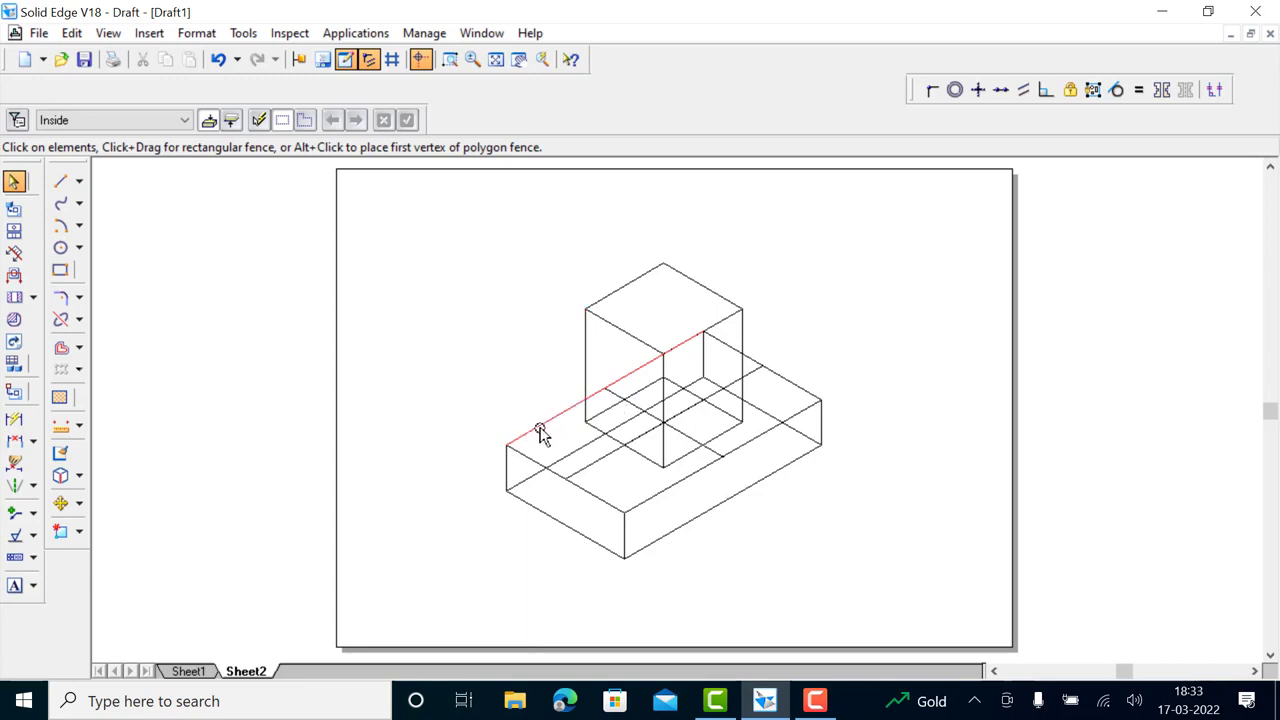
Step: Split the slab's back-left and right top edges at the prism's base corners
left_click(61, 319)
left_click(546, 422)
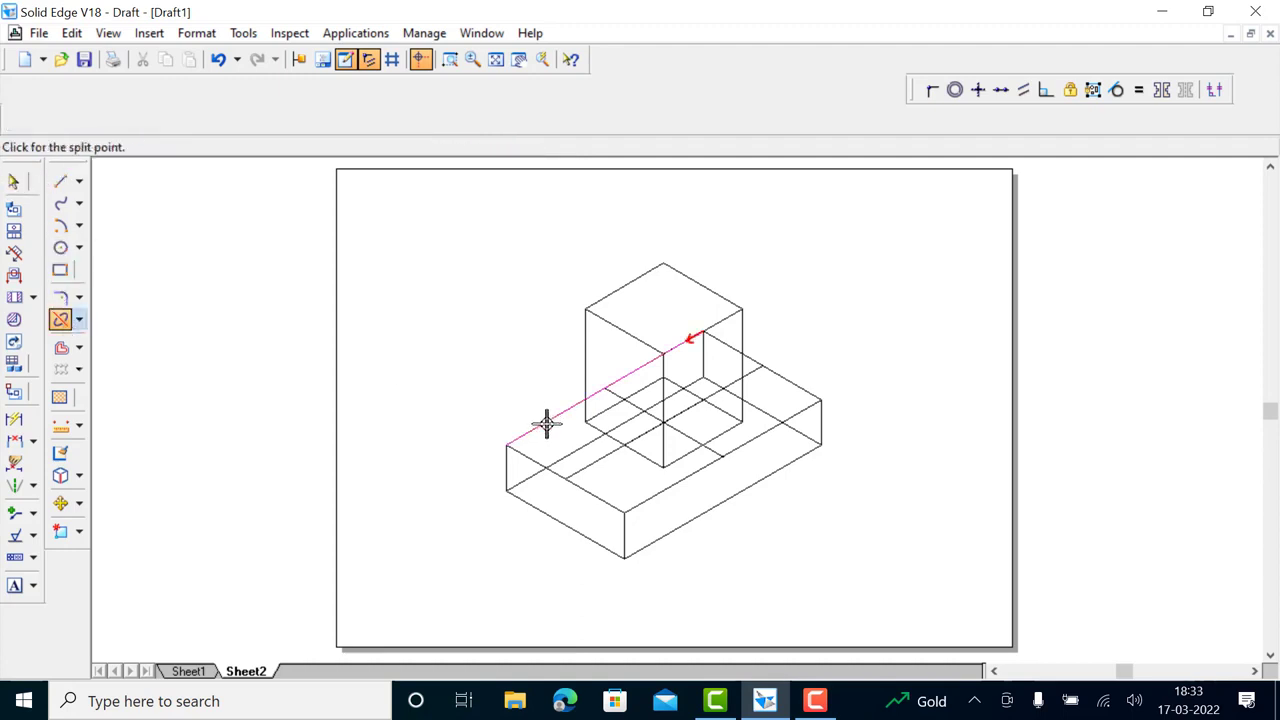
left_click(586, 398)
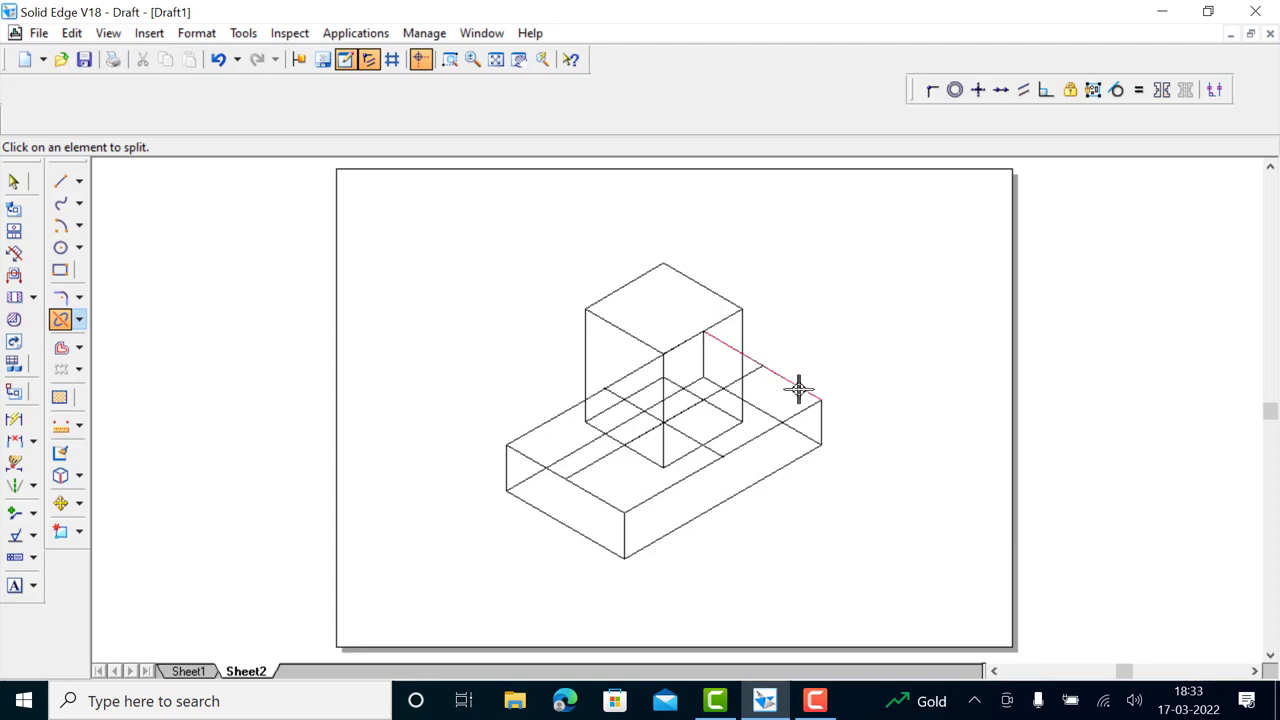
left_click(783, 376)
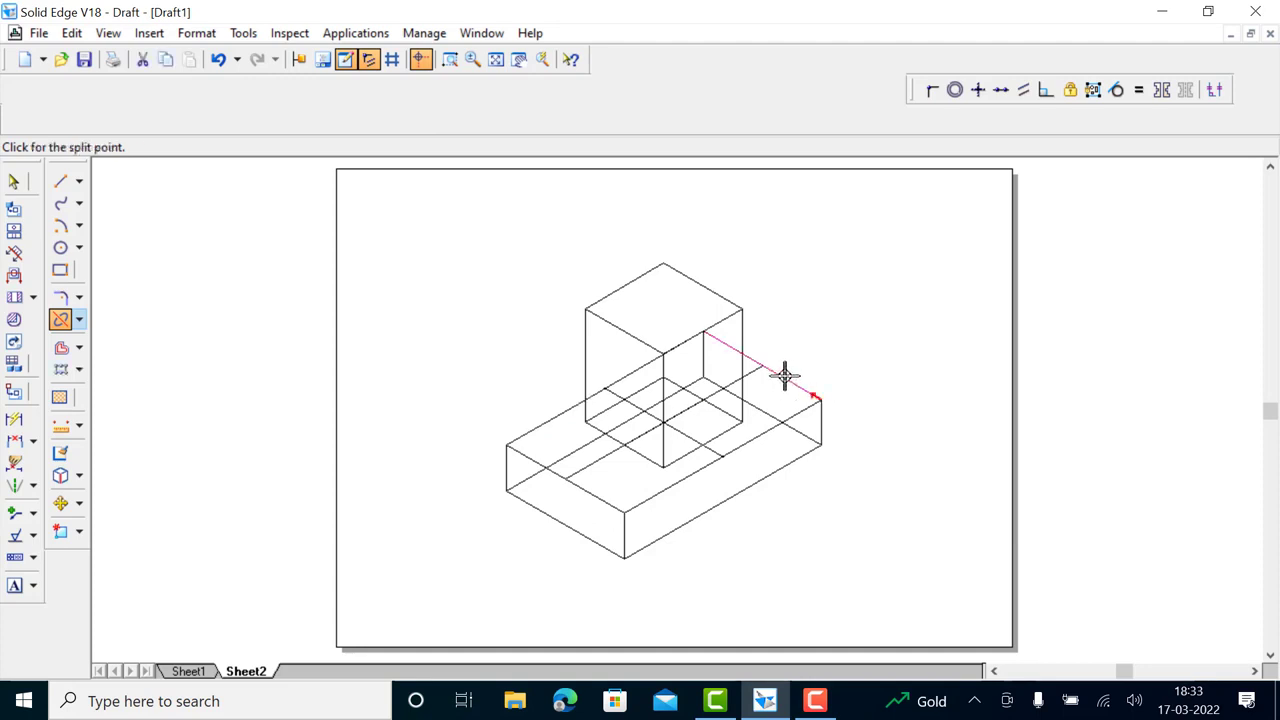
left_click(741, 350)
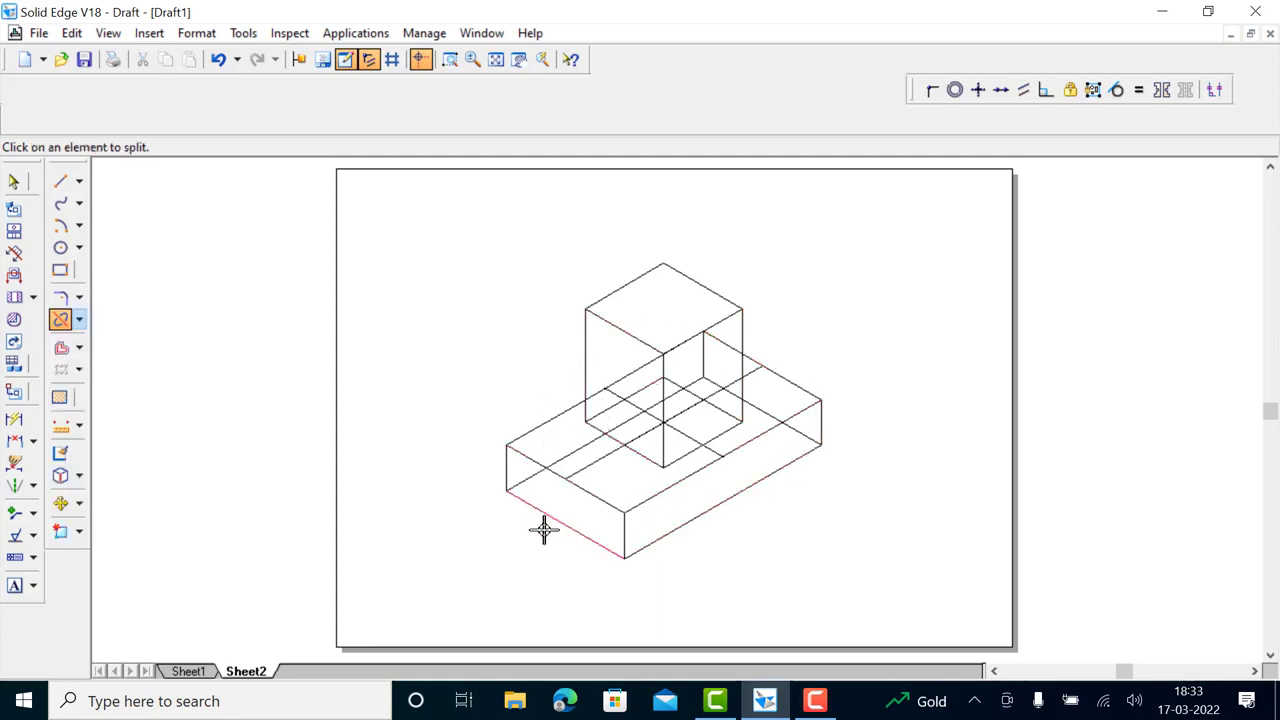
Step: Select the slab's visible outline edges
left_click(14, 181)
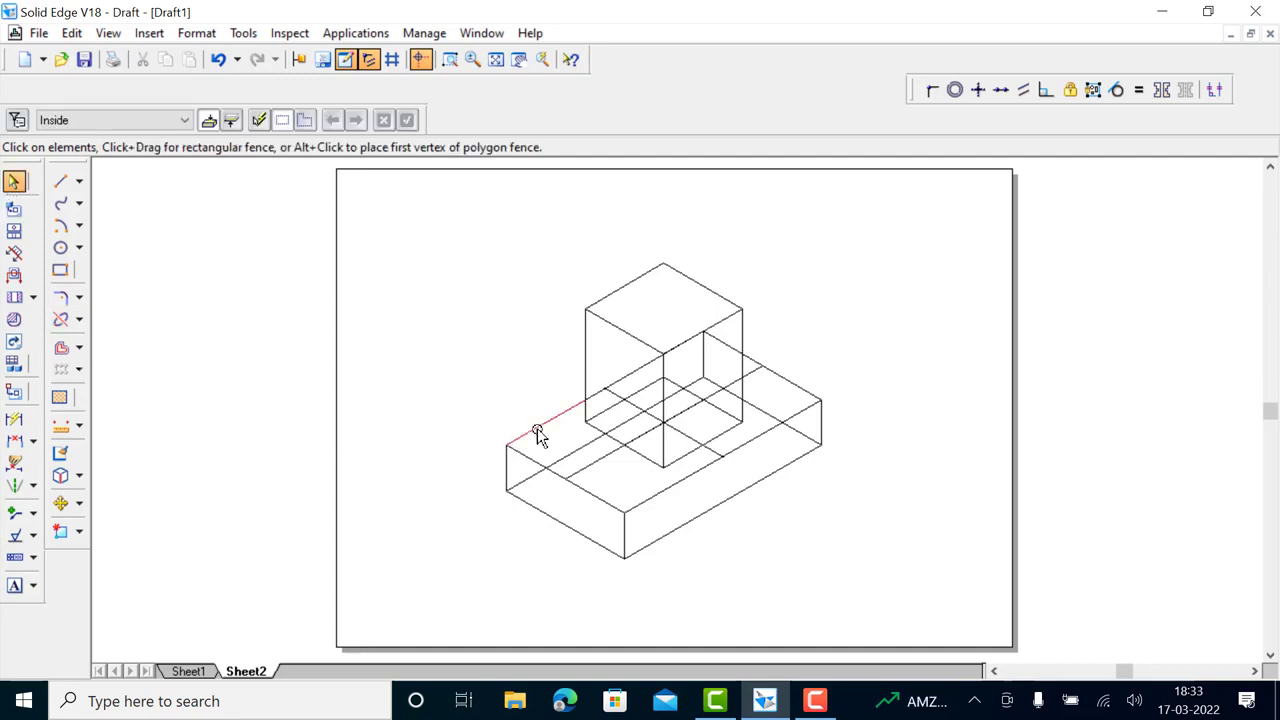
left_click(537, 430)
left_click(597, 502)
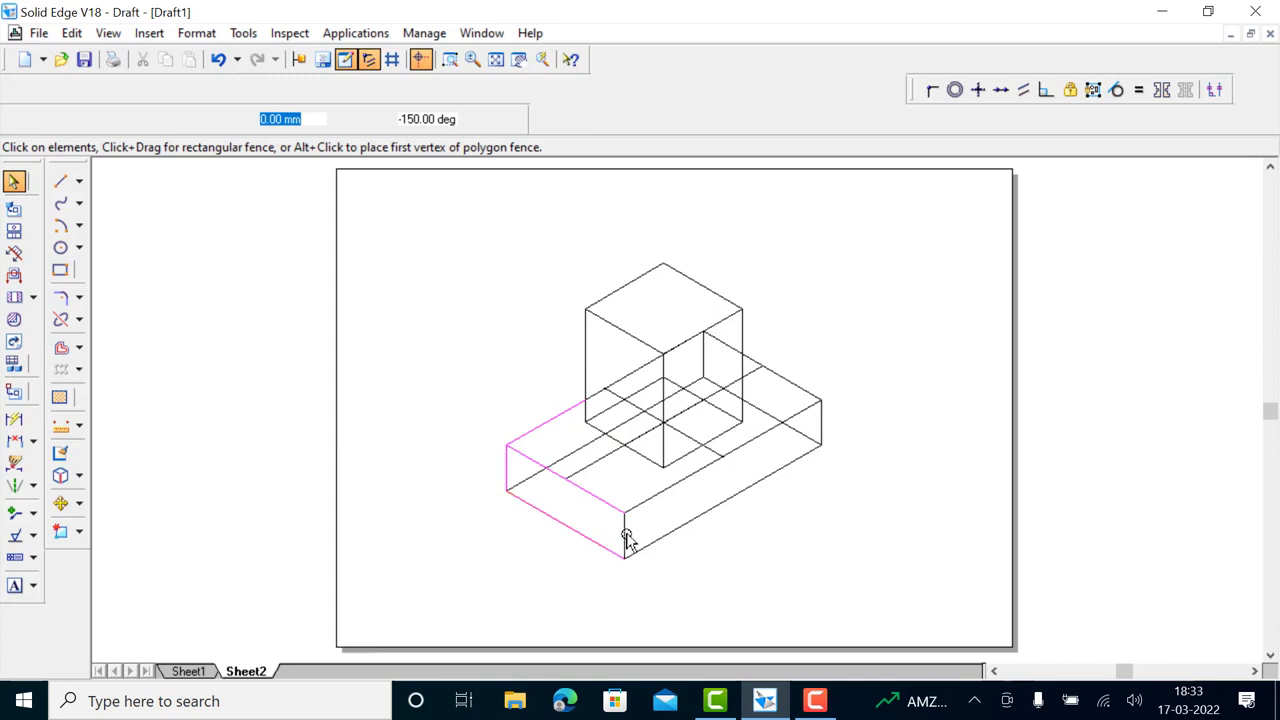
left_click(651, 500)
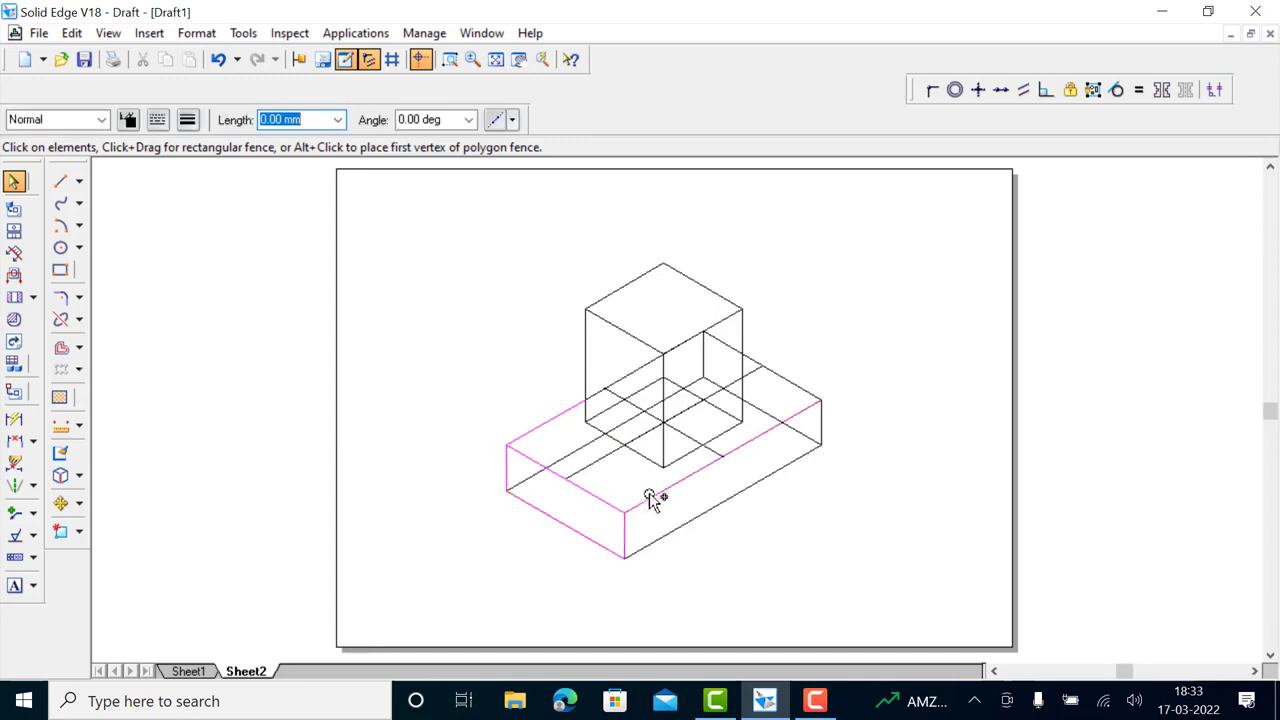
left_click(685, 537)
left_click(821, 432)
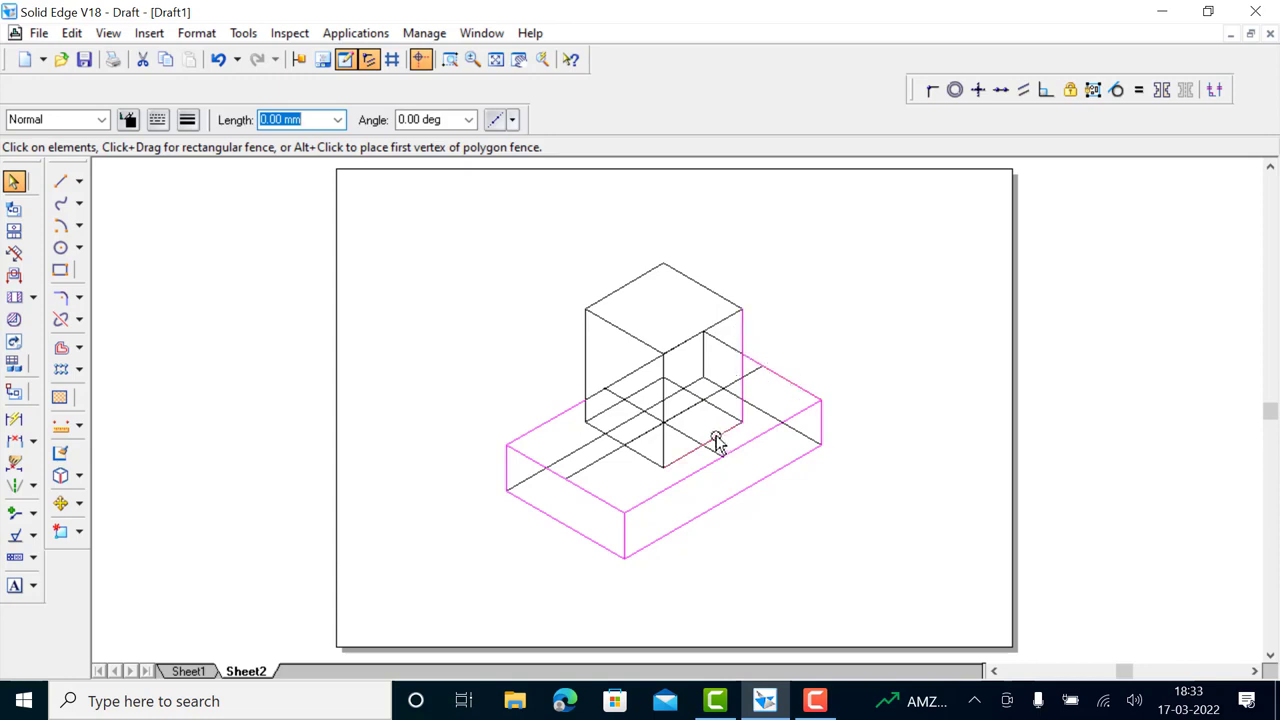
Step: Add the prism's visible edges and apply the Visible line style to the selection
left_click(662, 425)
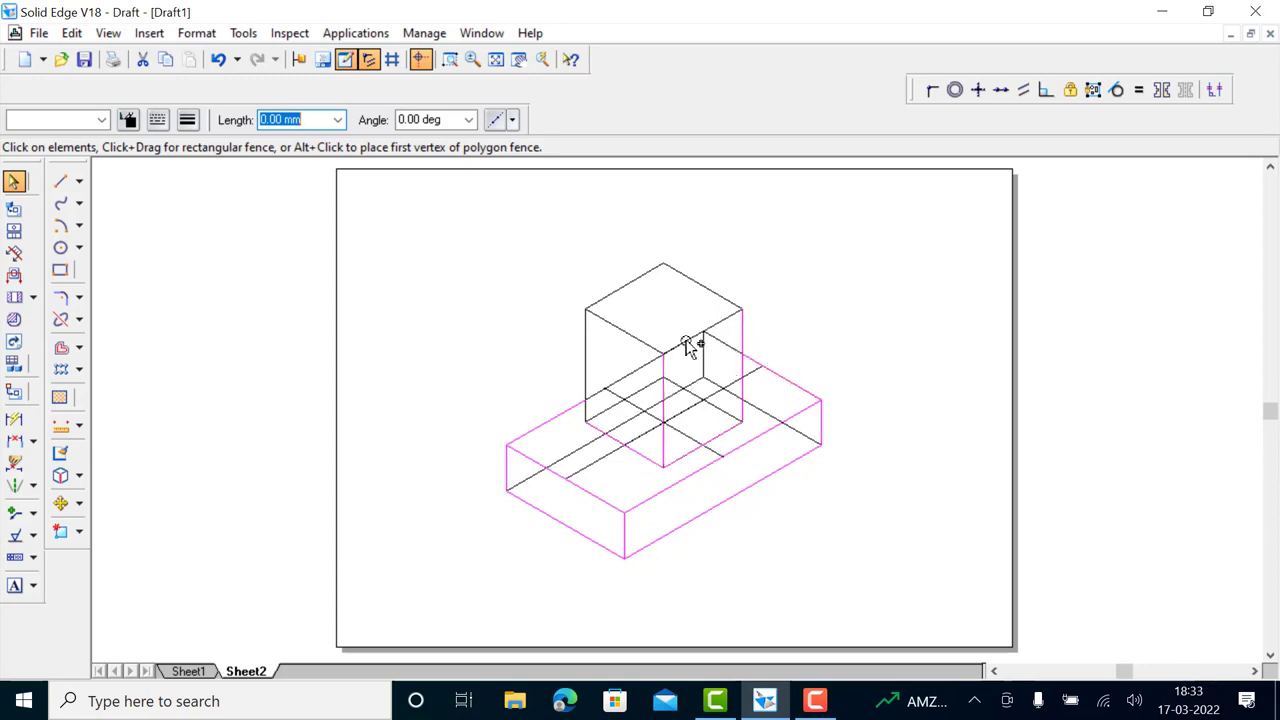
left_click(700, 286)
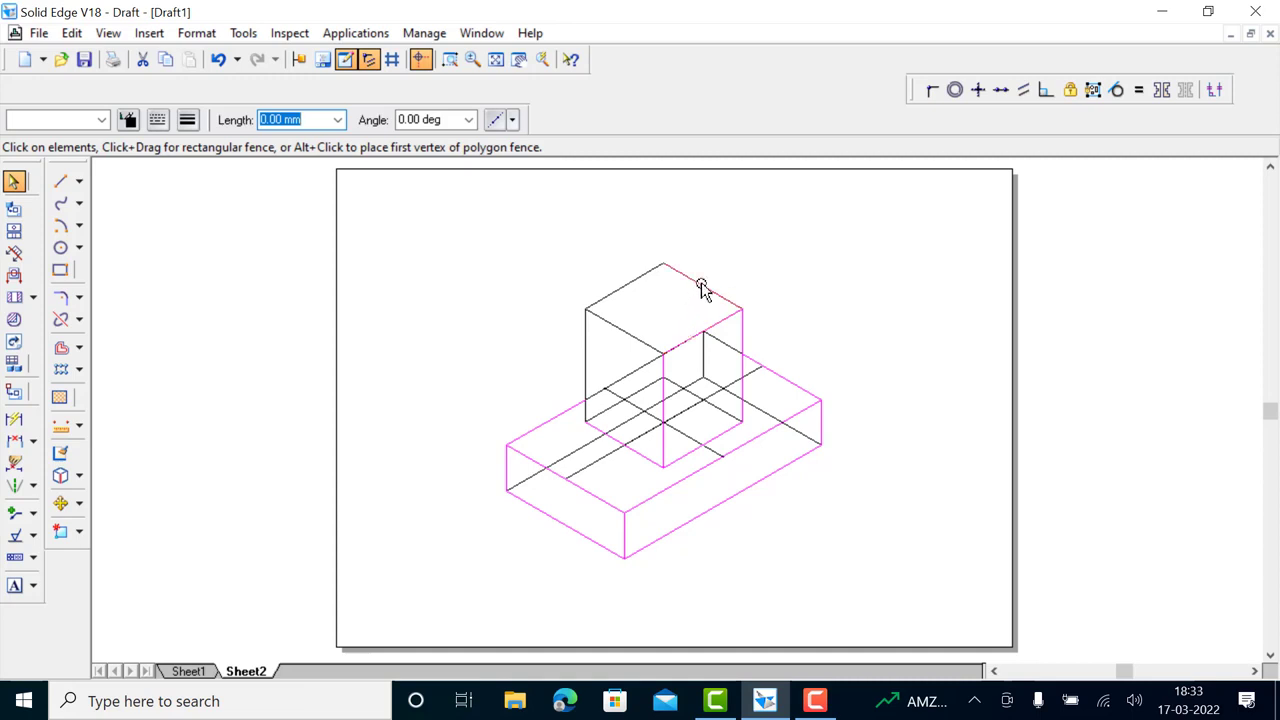
left_click(623, 287)
left_click(628, 336)
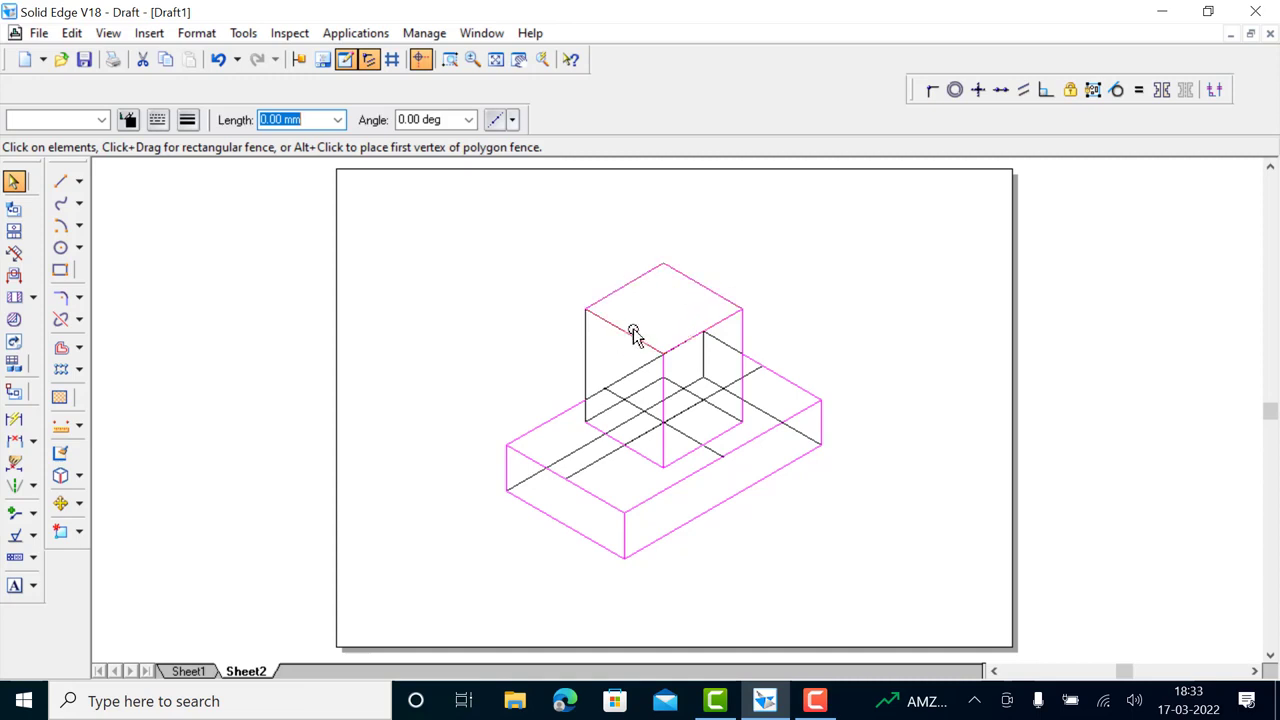
left_click(582, 360)
left_click(102, 120)
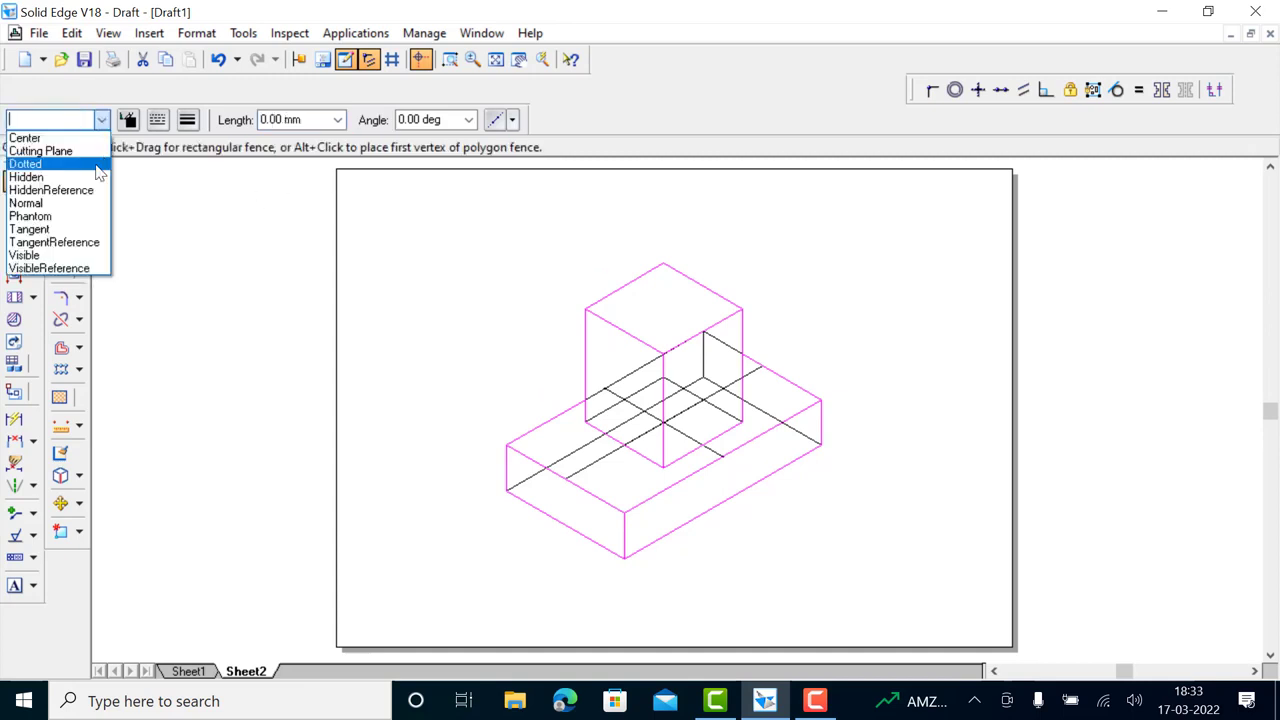
left_click(43, 258)
left_click(905, 310)
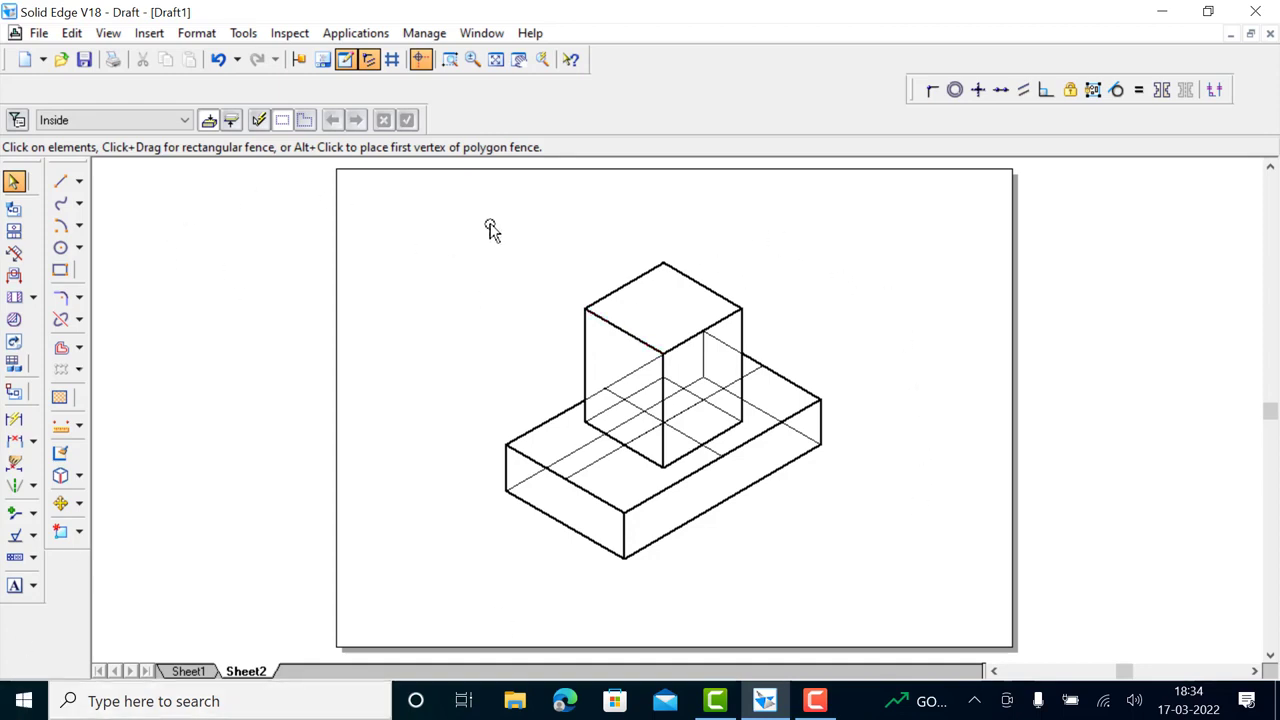
Step: Fence-select the slab and prism drawing and scale it by 0.816 about the slab's bottom corner
mouse_move(456, 234)
left_mouse_down()
mouse_move(686, 457)
mouse_move(881, 590)
left_mouse_up()
left_click(61, 503)
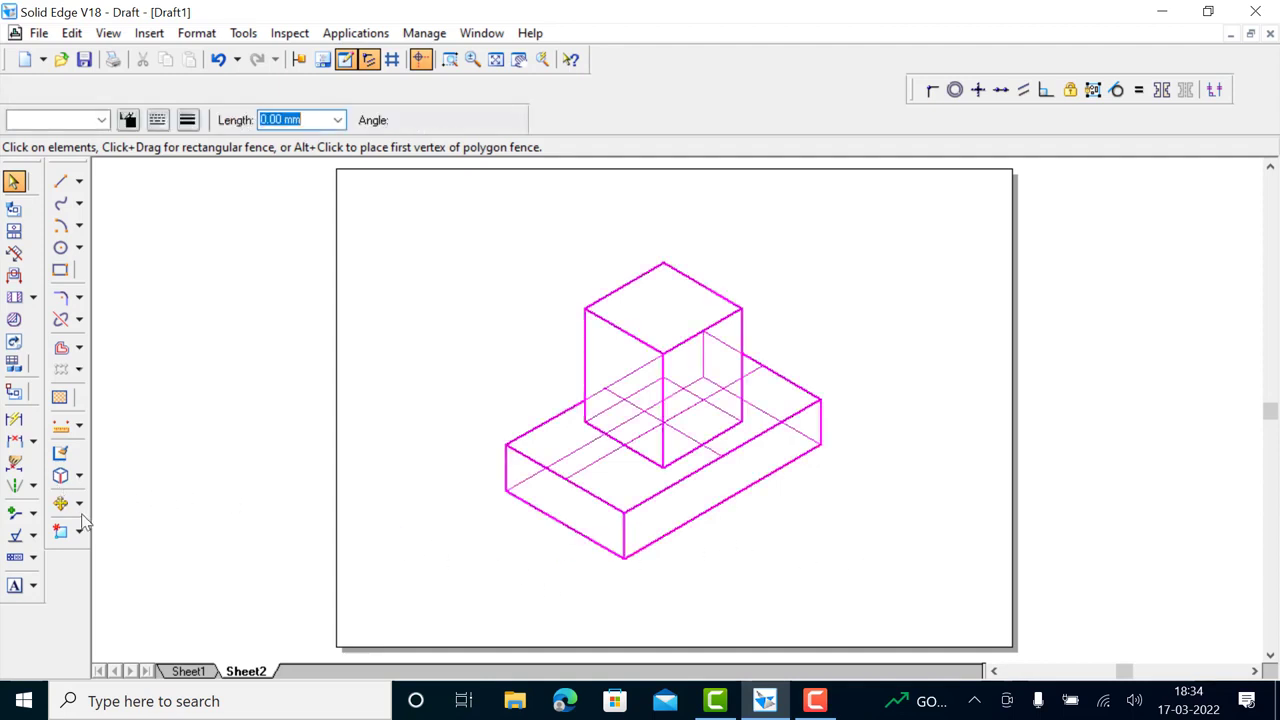
left_click(79, 505)
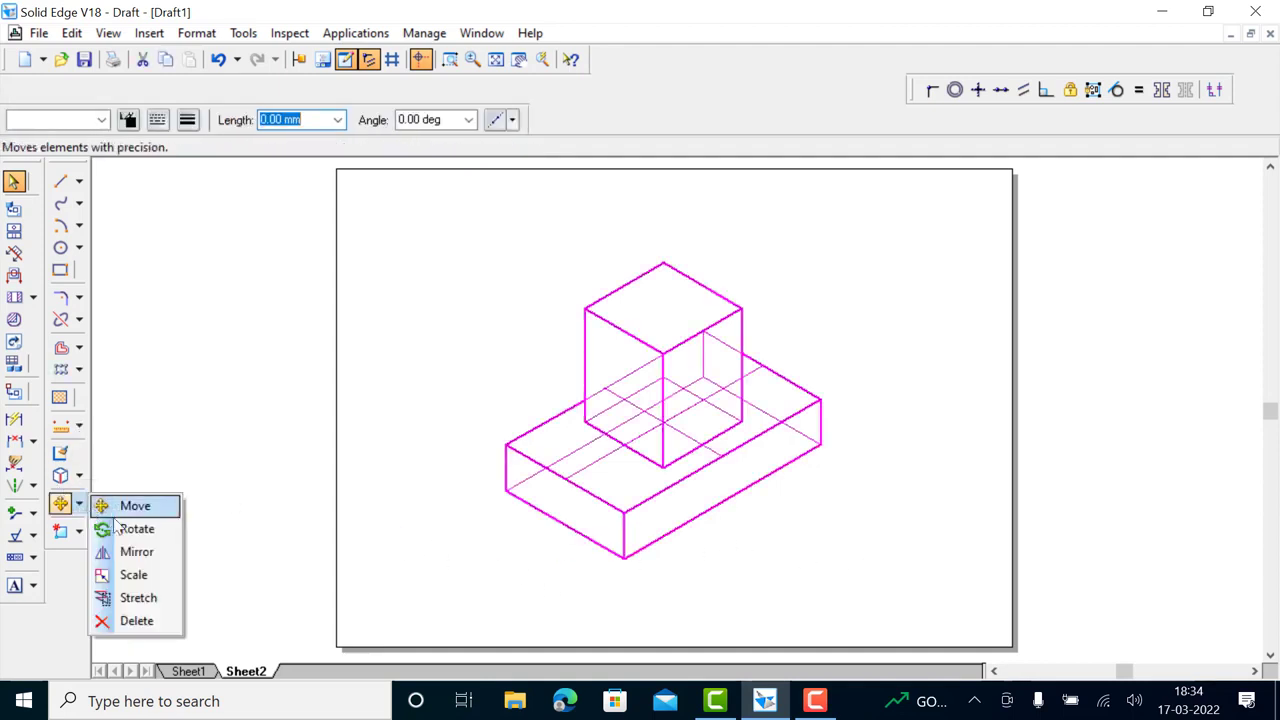
left_click(135, 580)
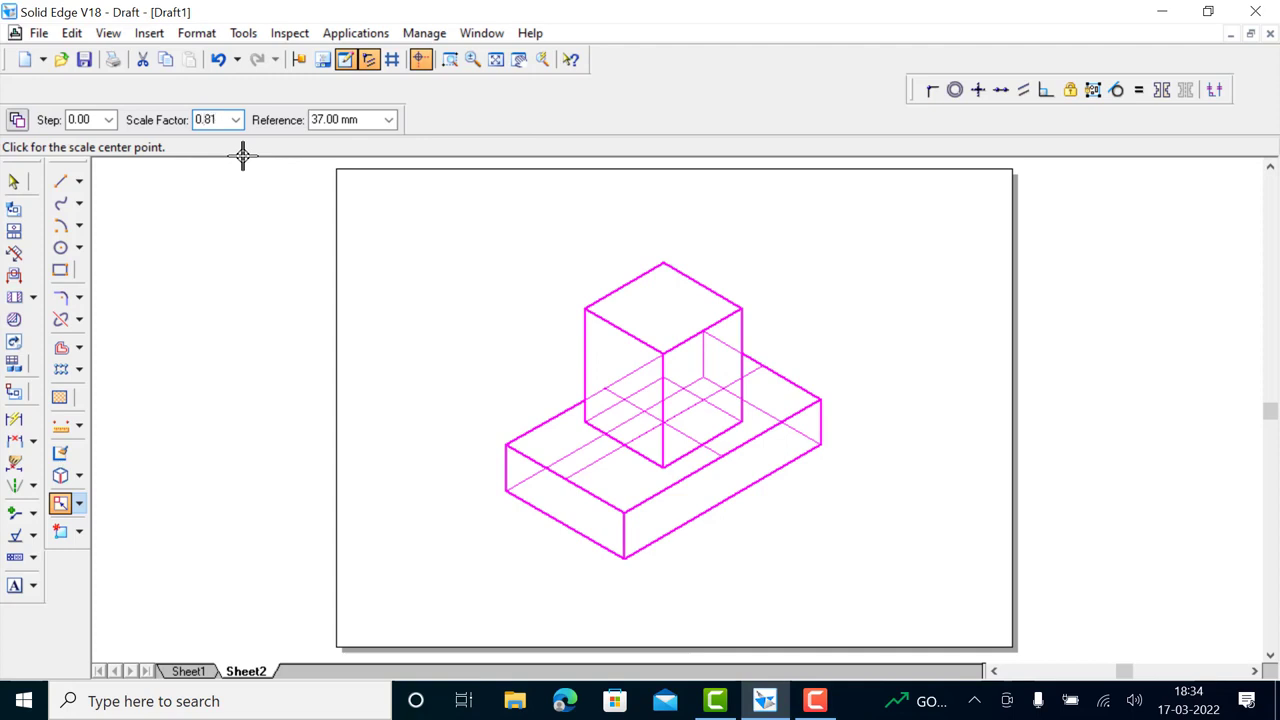
key("Tab")
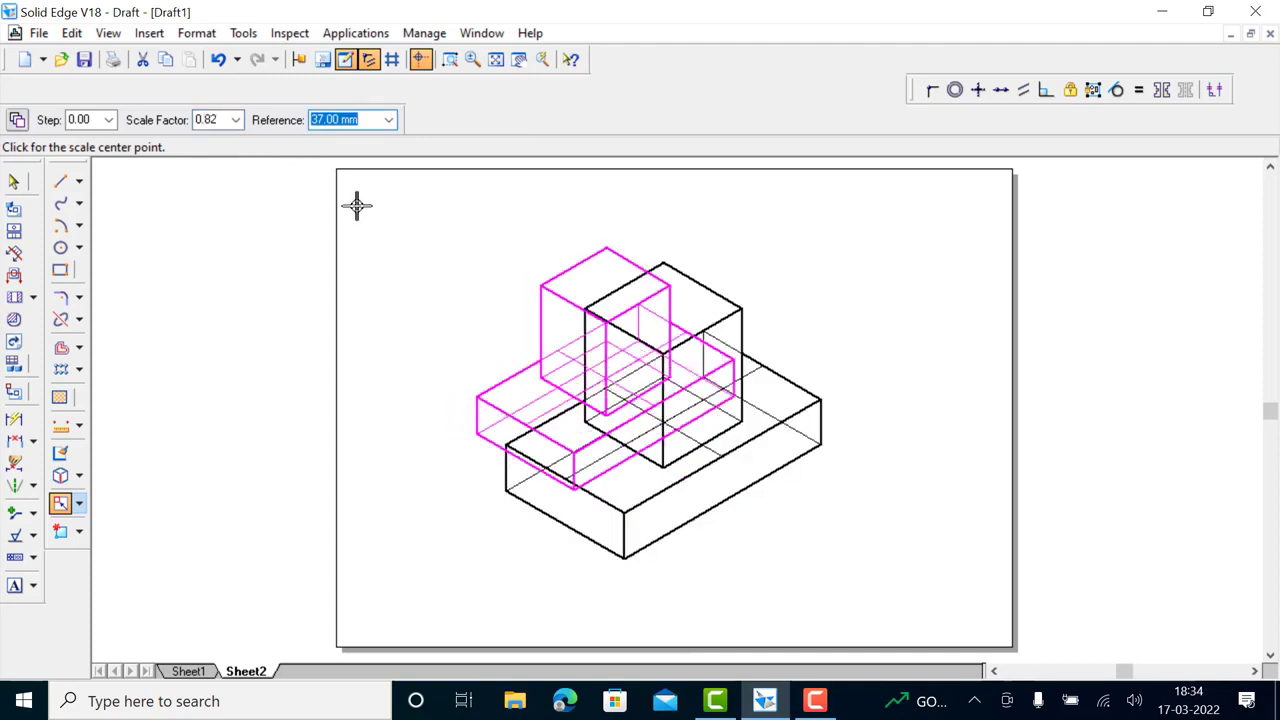
left_click(622, 556)
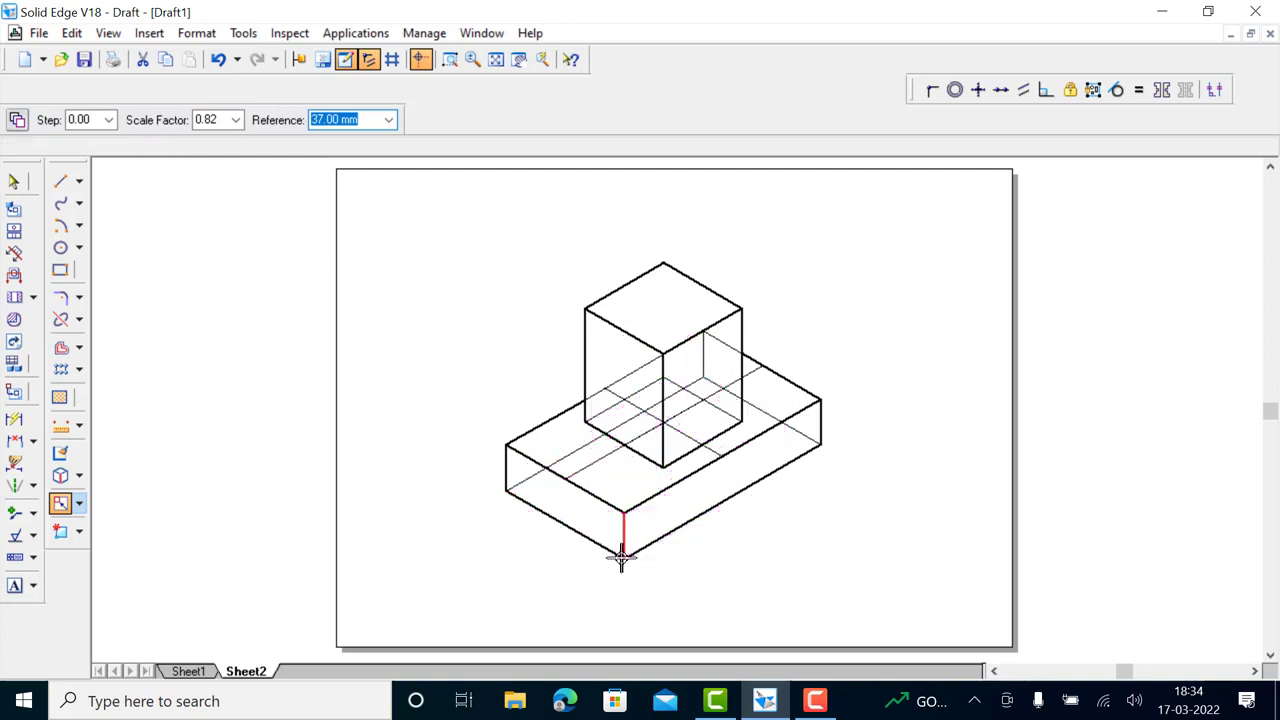